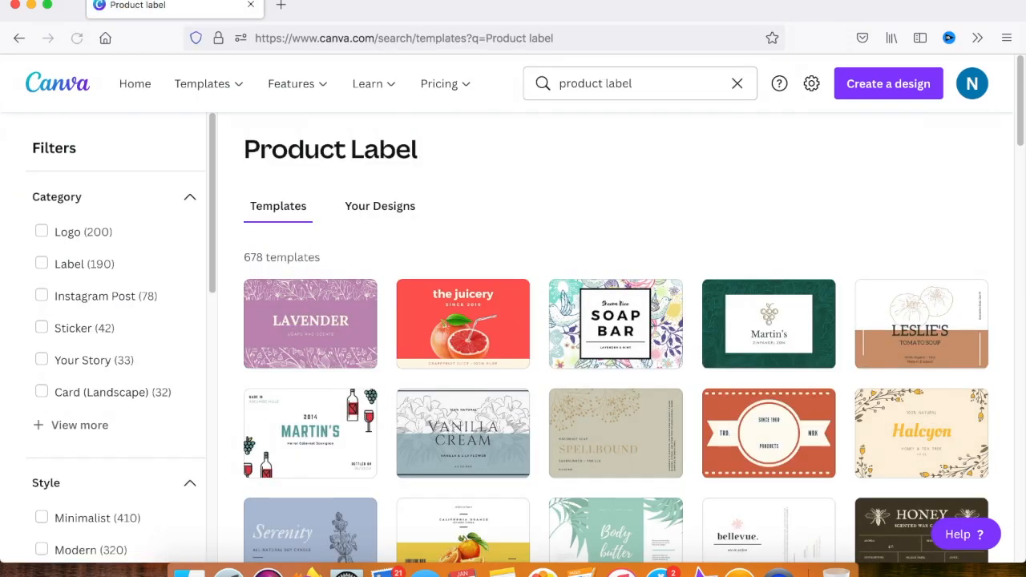
Browse the product label templates and open the peach watercolor ELLA label for editing
scroll(395, 363, down, 3)
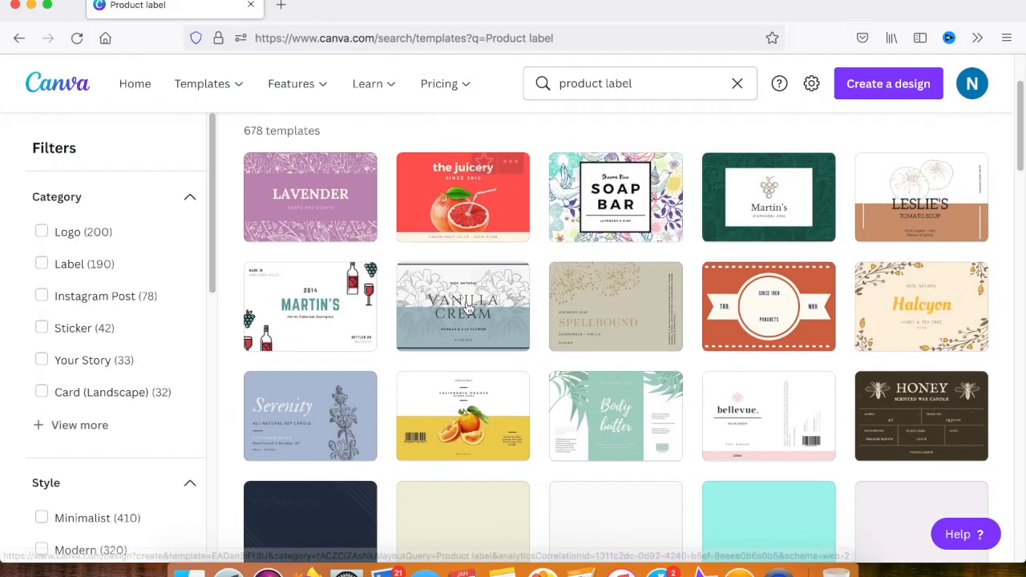
scroll(390, 334, down, 2)
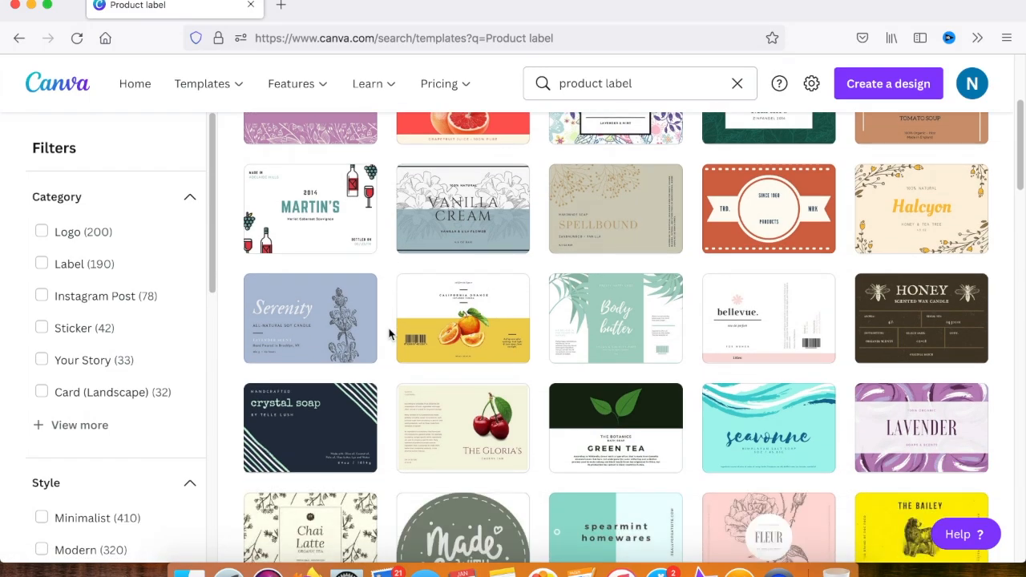
scroll(390, 333, down, 1)
scroll(390, 334, down, 2)
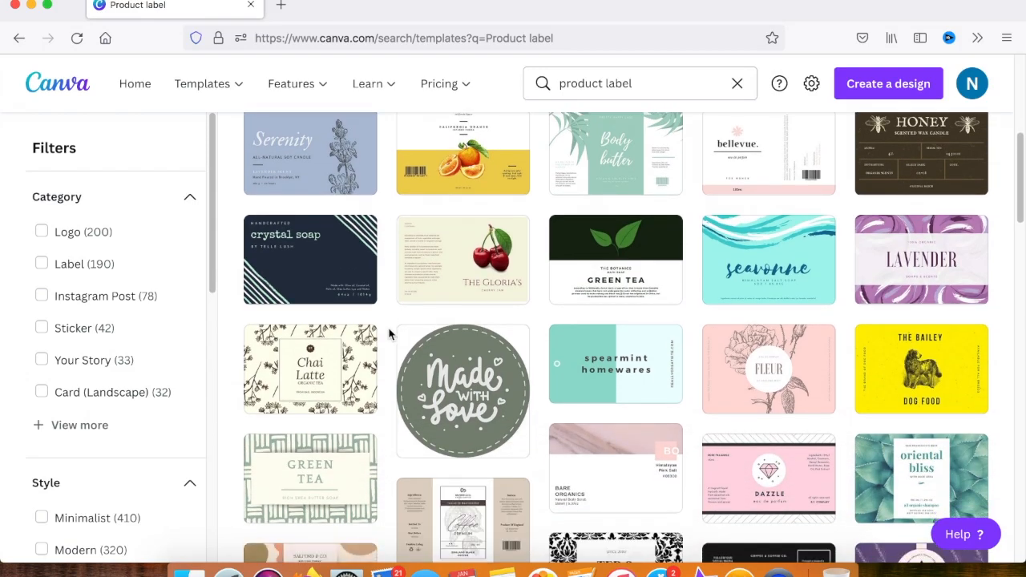
scroll(390, 334, down, 2)
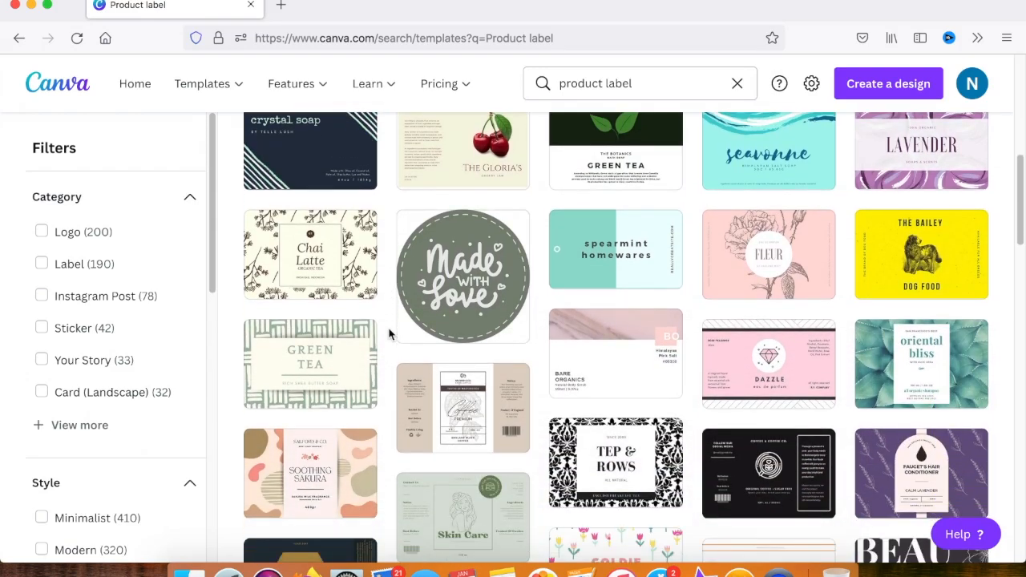
scroll(390, 334, down, 1)
scroll(390, 333, down, 2)
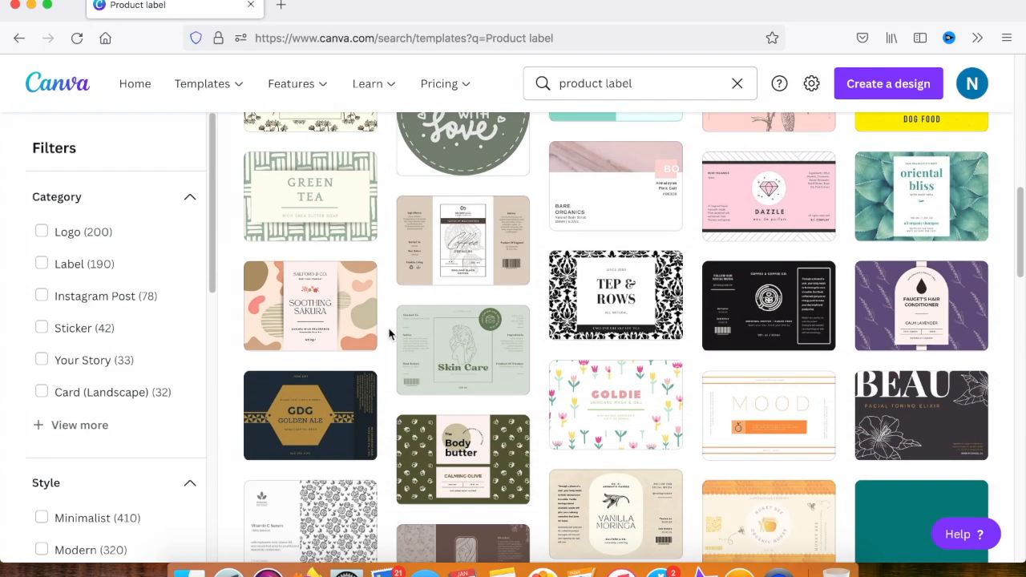
scroll(389, 333, down, 2)
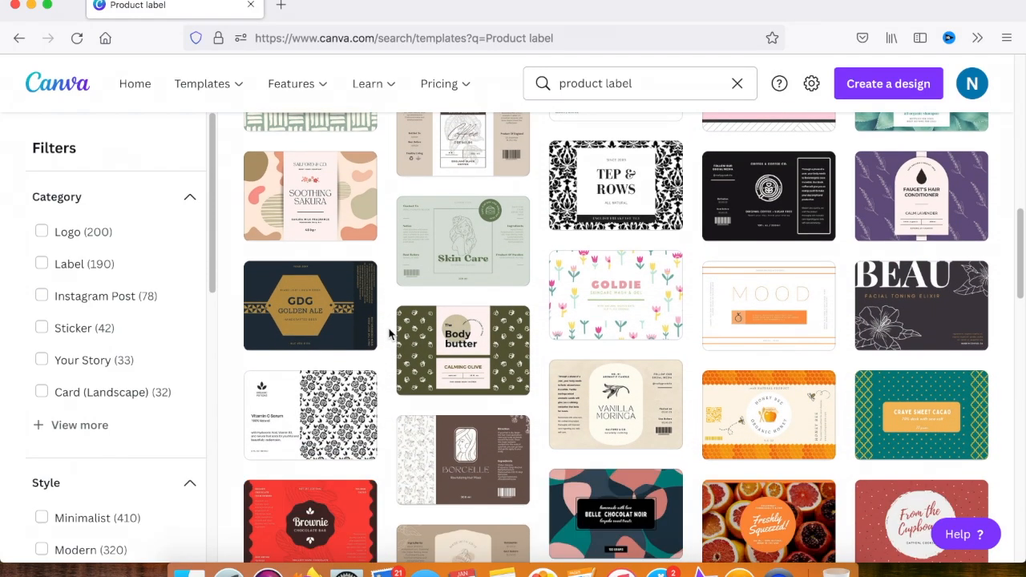
scroll(390, 333, down, 3)
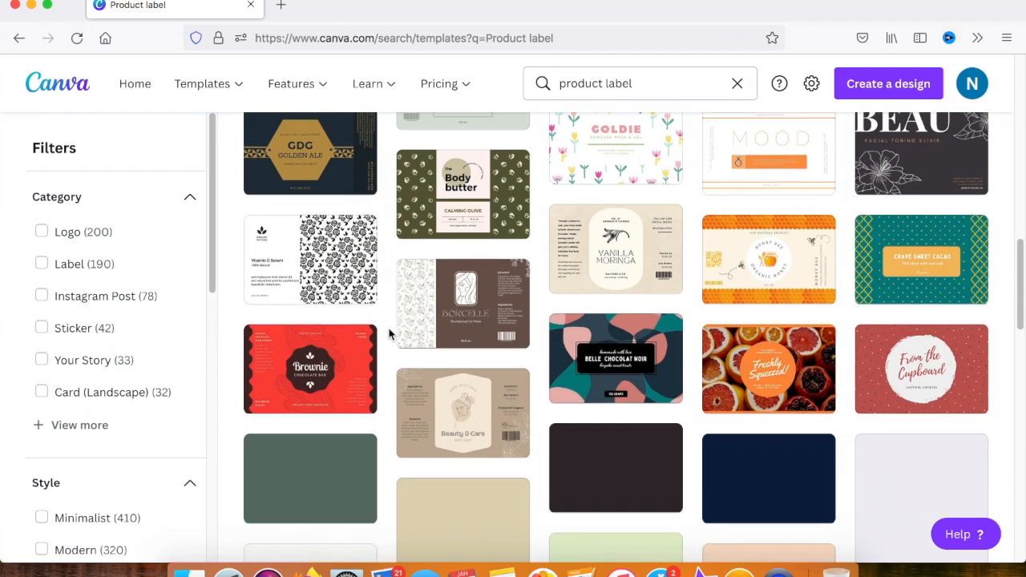
scroll(390, 333, down, 2)
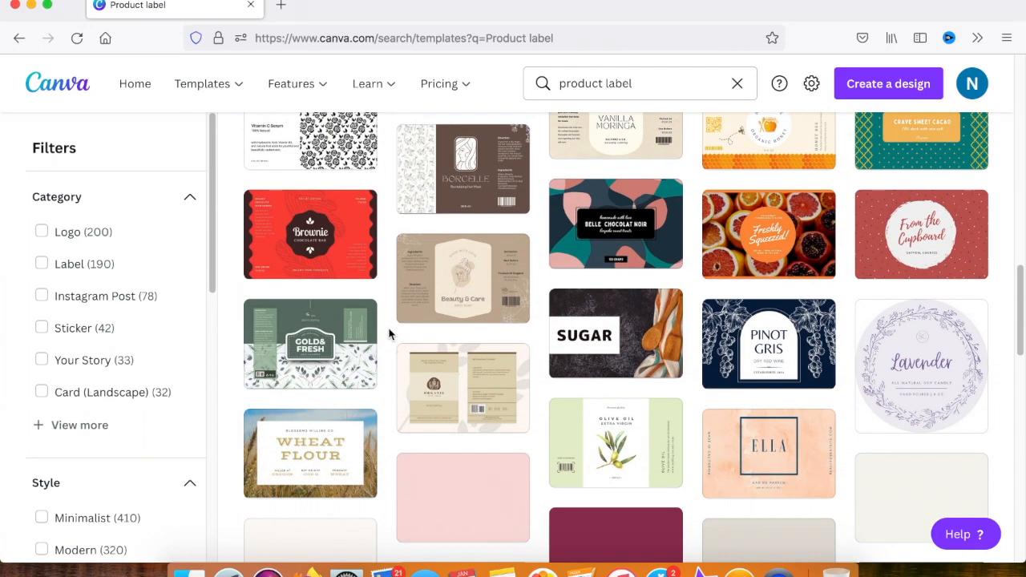
scroll(389, 334, down, 3)
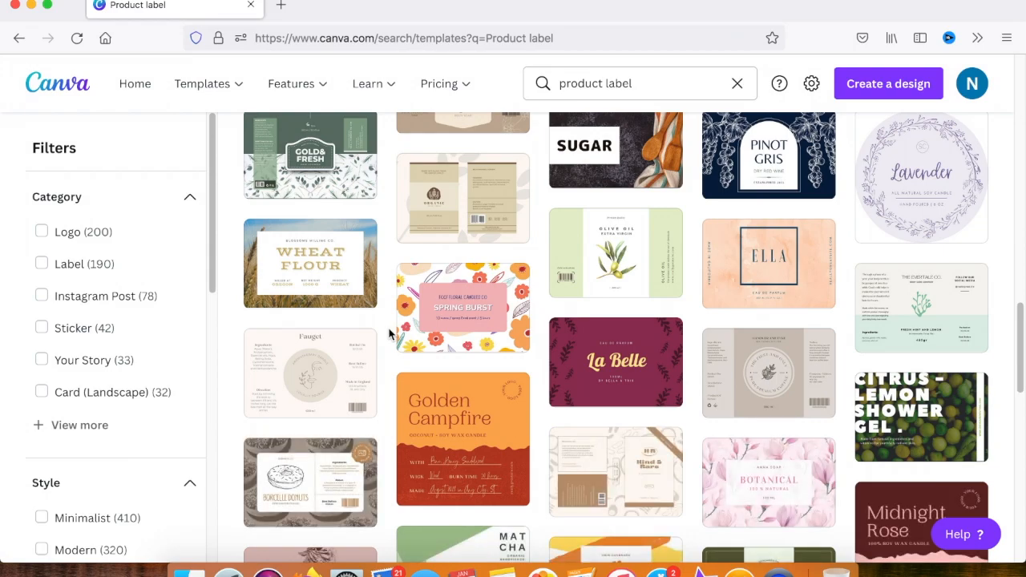
scroll(390, 334, down, 1)
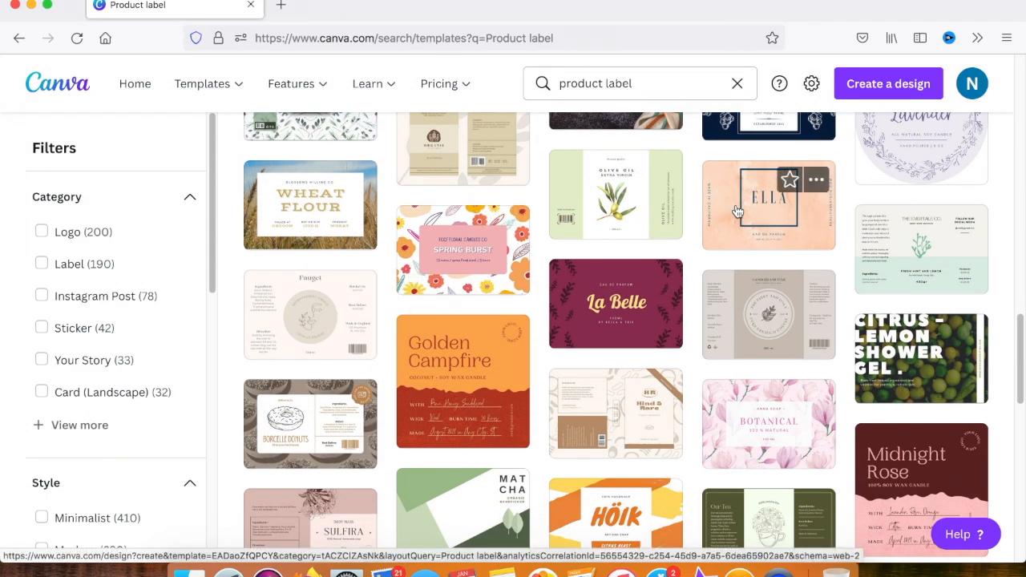
click(756, 234)
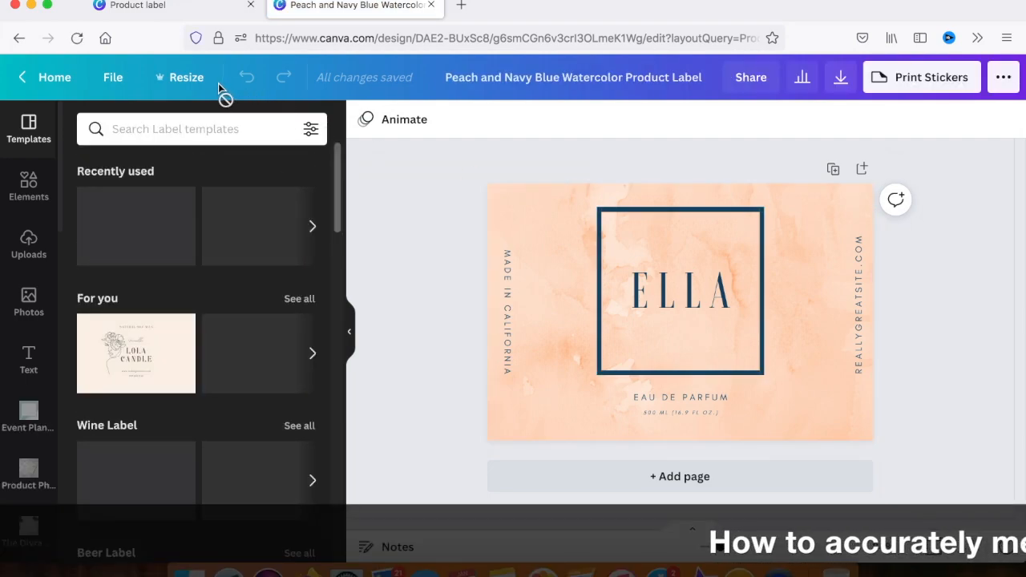
Resize the label to a custom size of 8 in wide by 2.25 in high without making a copy
click(195, 81)
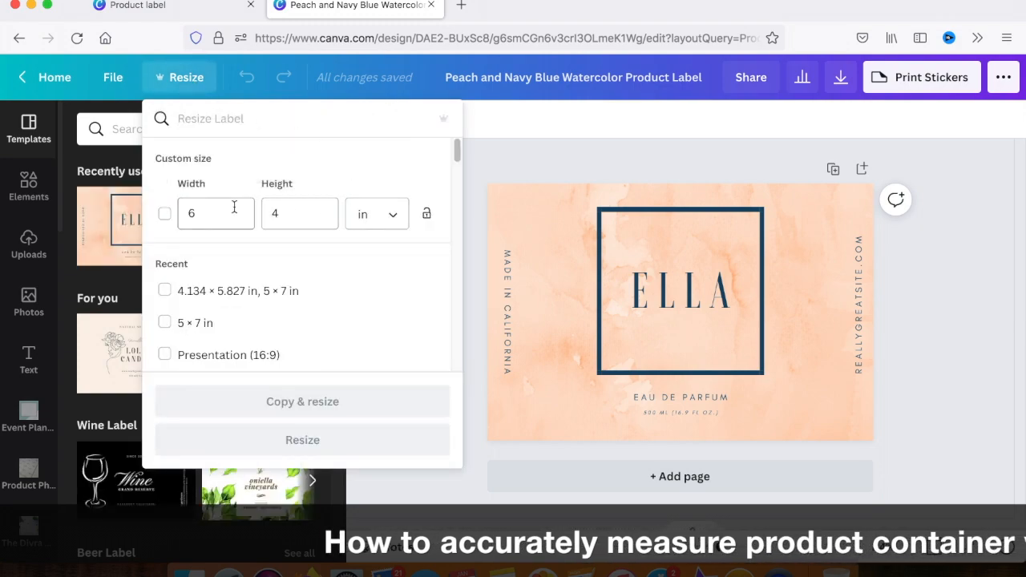
click(216, 218)
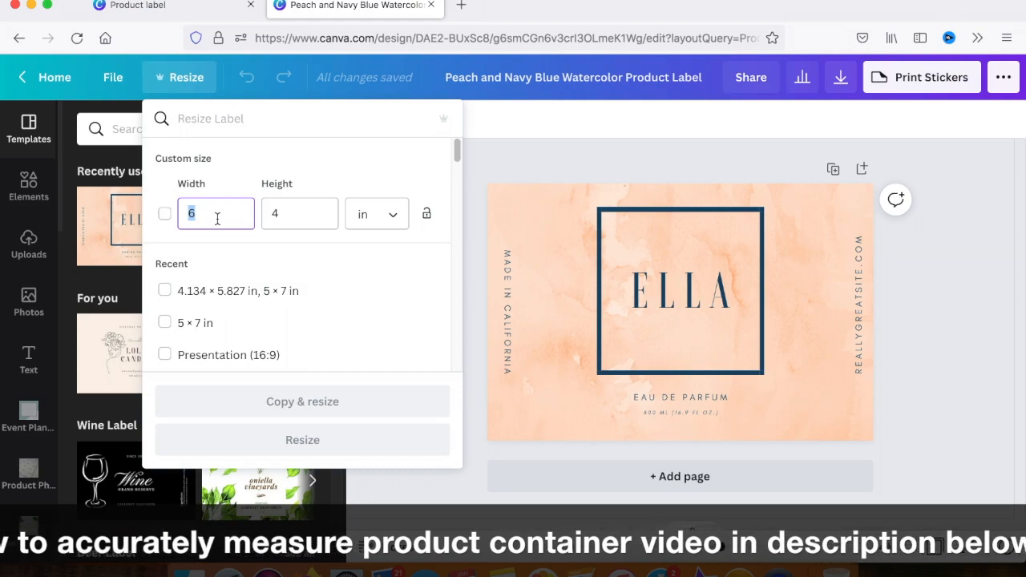
text(8)
key(Tab)
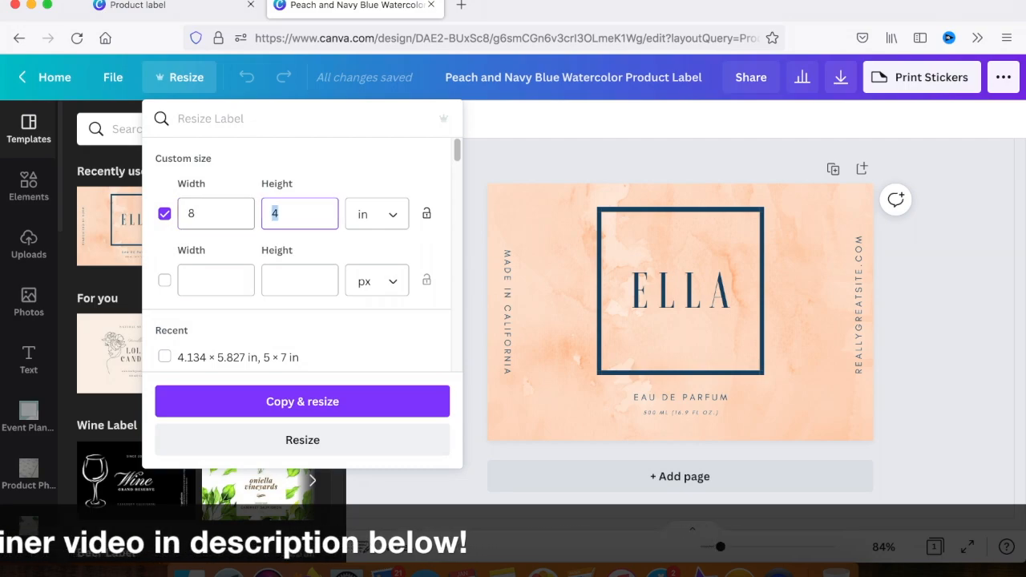
text(2.25)
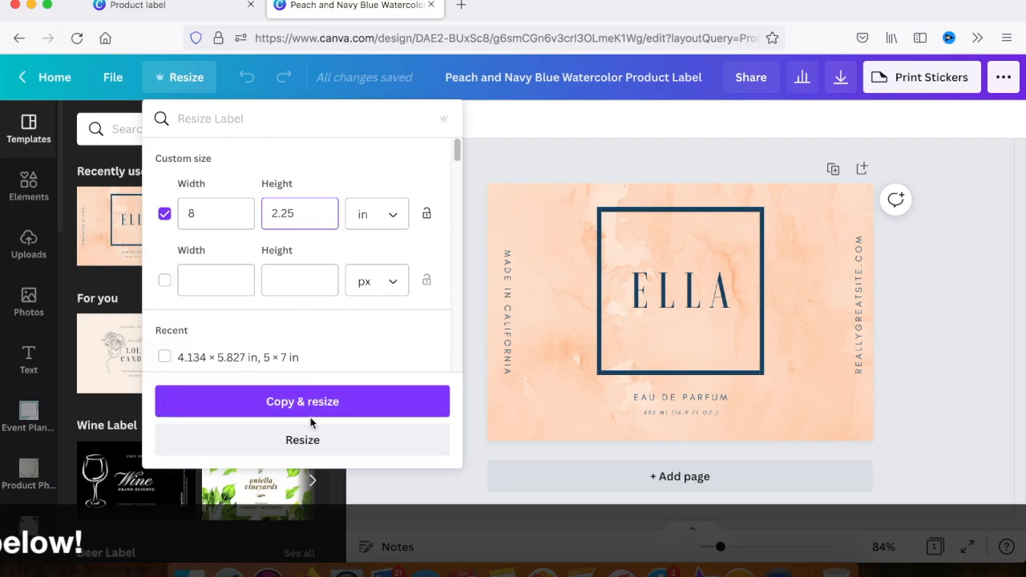
click(303, 441)
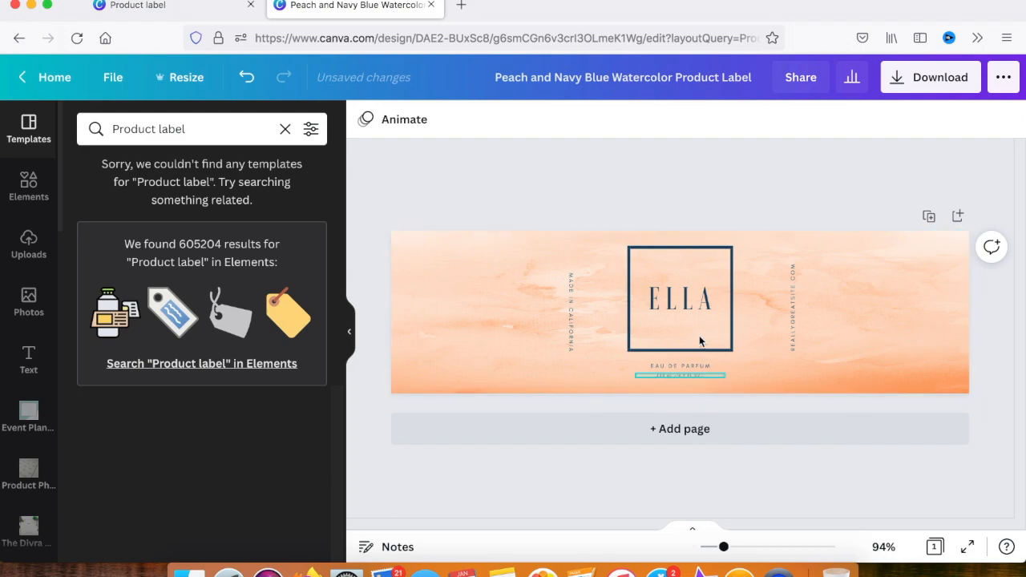
Replace the ELLA title in the square frame with BLU HAVEN SALON, breaking the line after BLU
double_click(685, 300)
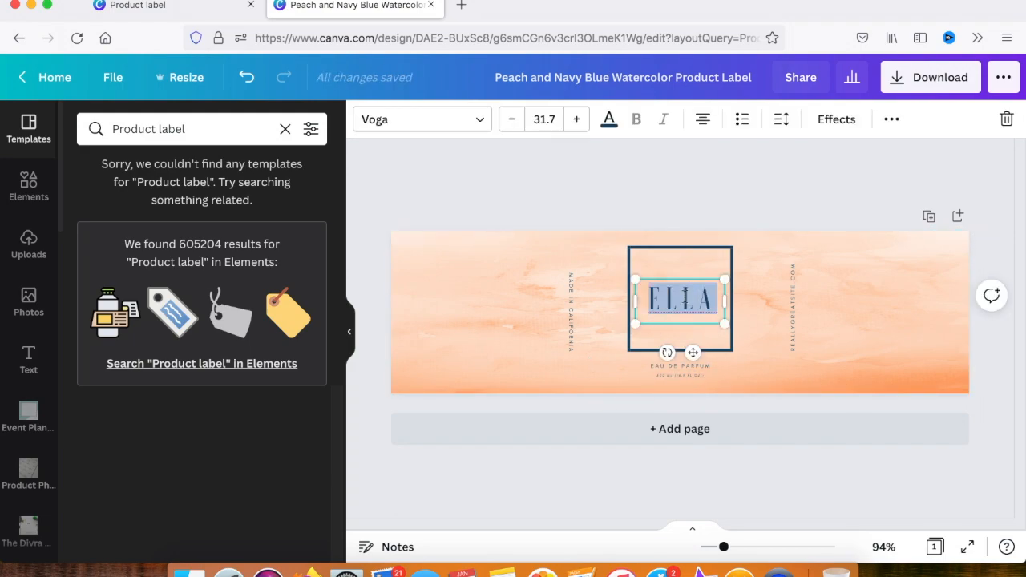
text(BLU)
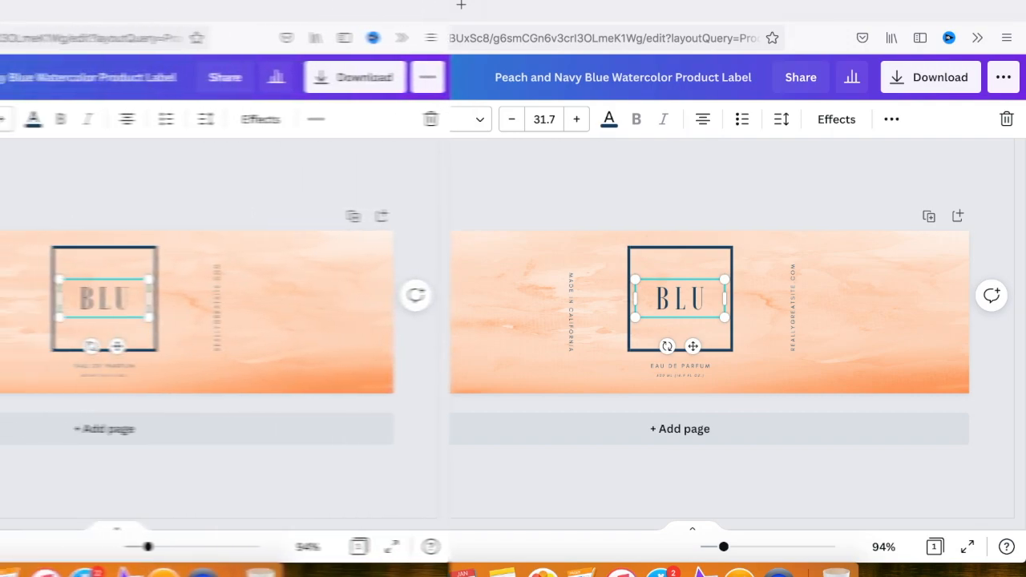
key(Return)
text(HAVEN SALON)
Set the BLU HAVEN SALON title's font size to 24 and move the text up inside the square frame
key(super+a)
click(539, 119)
scroll(554, 280, down, 2)
click(553, 309)
click(790, 401)
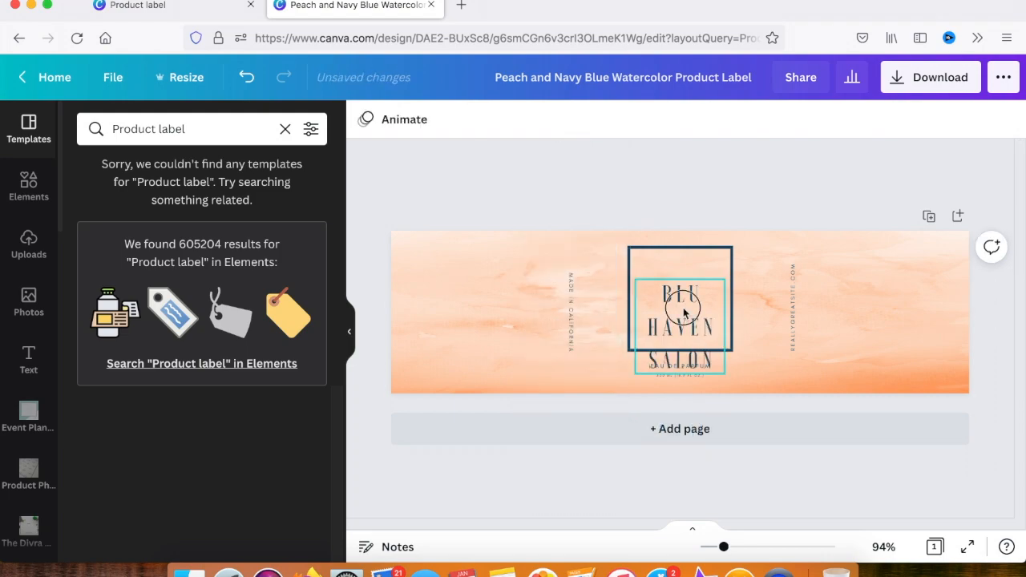
drag(684, 313, 683, 286)
click(746, 429)
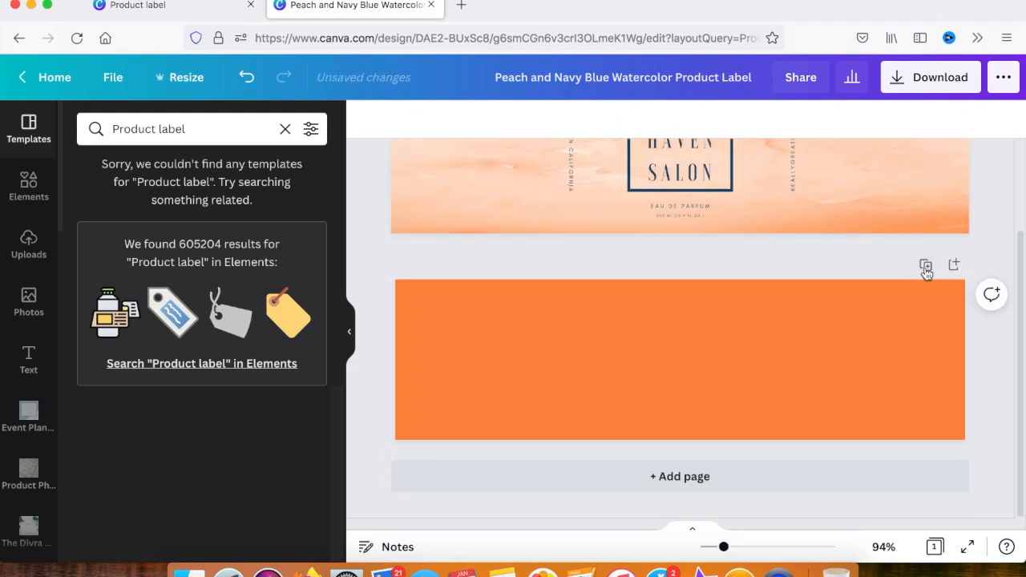
click(926, 272)
Replace the EAU DE PARFUM line under the frame with MOISTURIZING HAIR CREAM
double_click(692, 367)
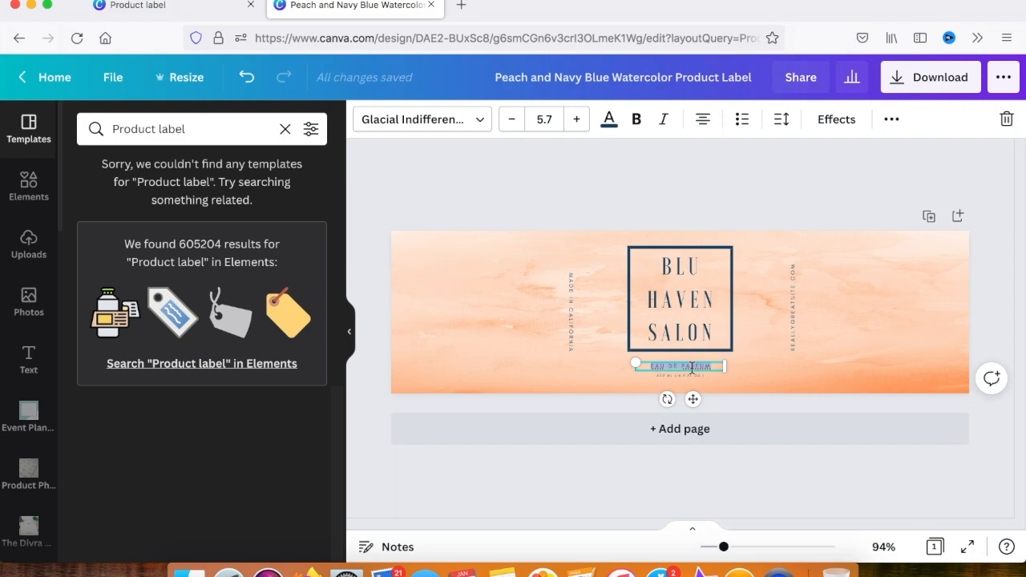
text(HAIR)
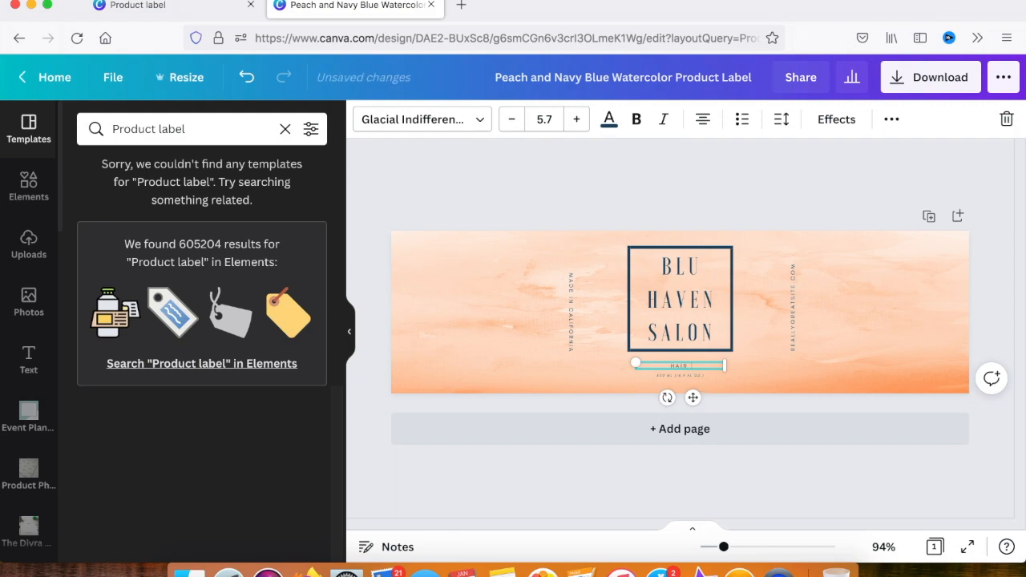
key(BackSpace)
key(BackSpace)
text(MOISTURIZING HAIR CREAM)
Widen the MOISTURIZING HAIR CREAM text box on both sides to about 1.5 in so it fits on one line
click(742, 386)
click(718, 368)
drag(727, 370, 735, 370)
drag(637, 370, 623, 369)
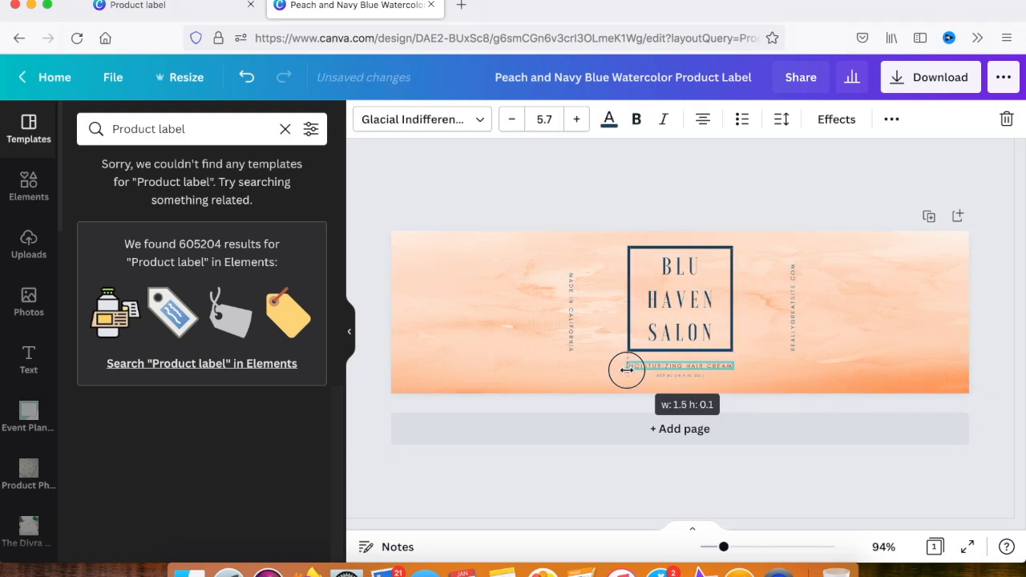
click(666, 412)
Replace the small volume text below the product name with 4OZ
double_click(680, 377)
click(735, 547)
click(709, 421)
double_click(692, 403)
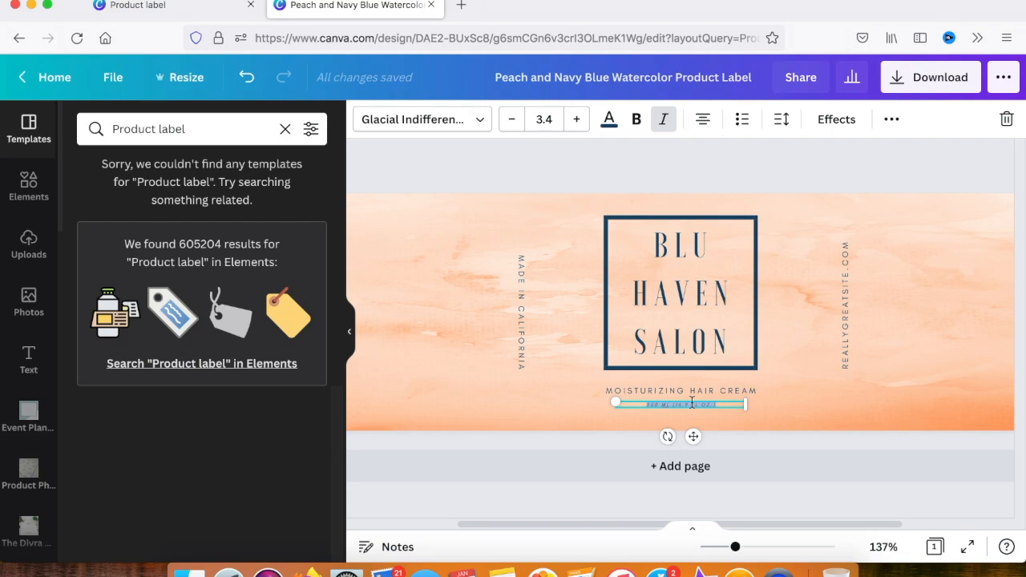
text(4)
click(729, 422)
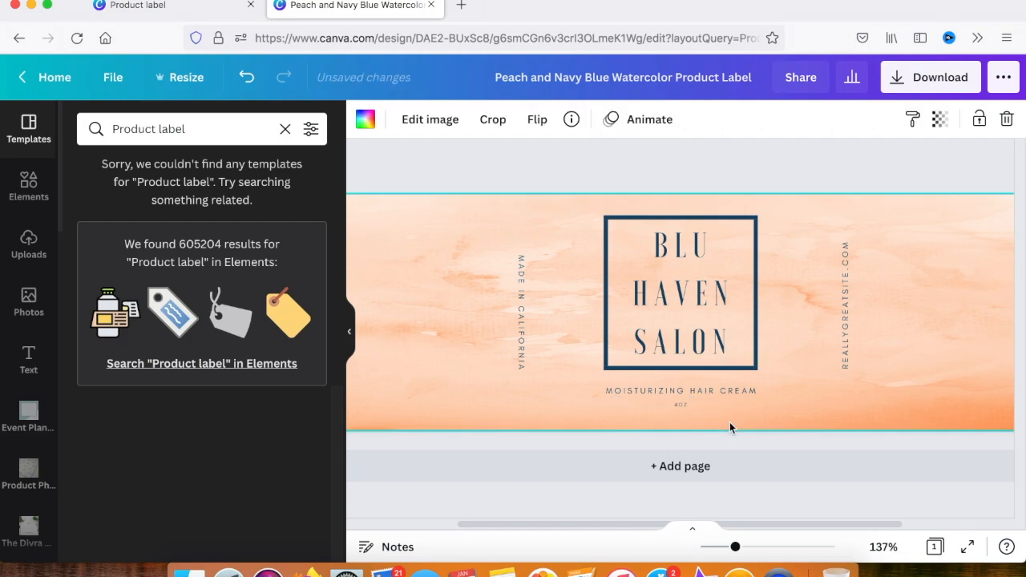
double_click(846, 350)
key(BackSpace)
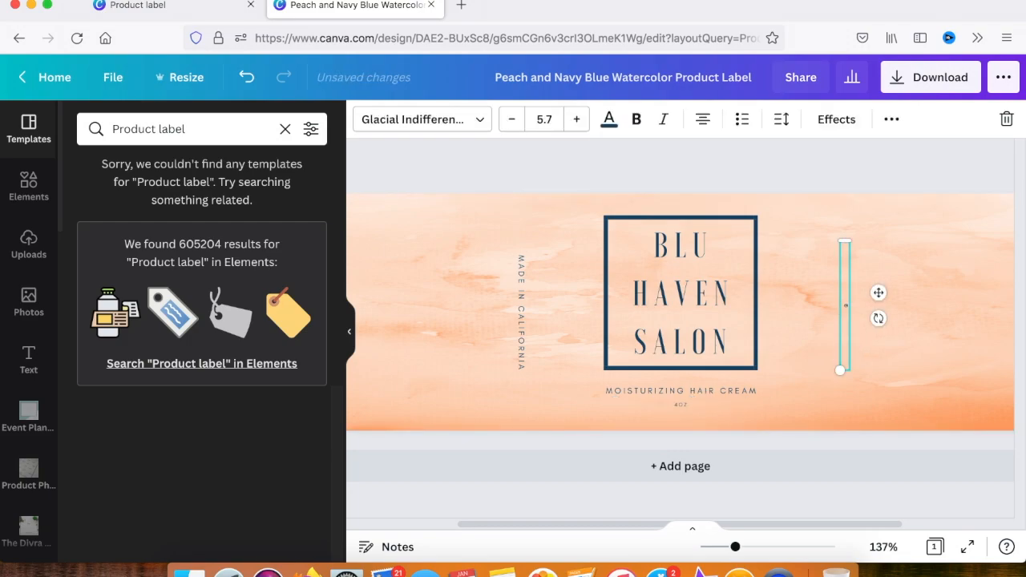
text(@BLUHAVENSALON)
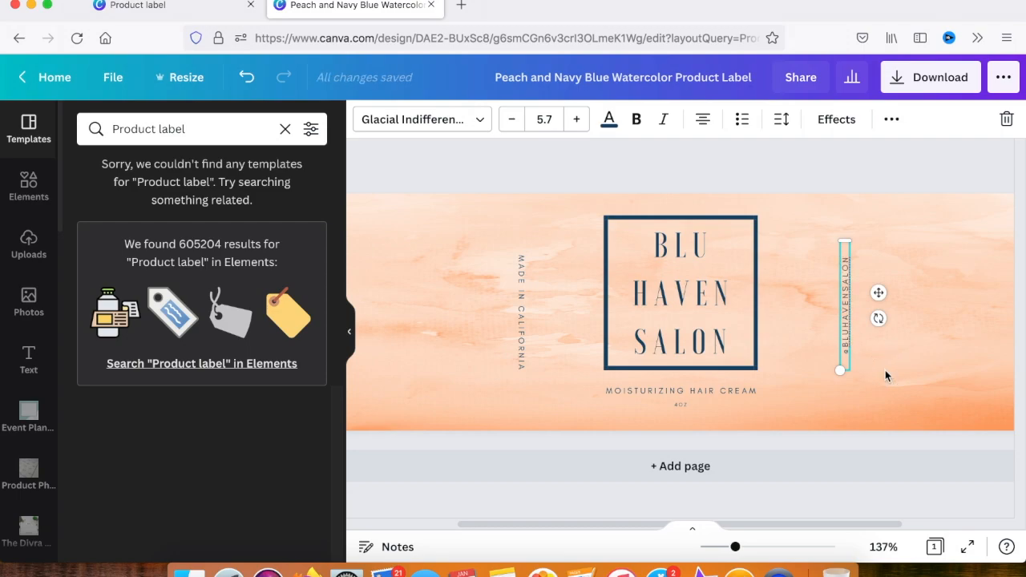
click(886, 370)
Change the state in the vertical origin text so it reads MADE IN FLORIDA
double_click(526, 318)
text(FLORIDA)
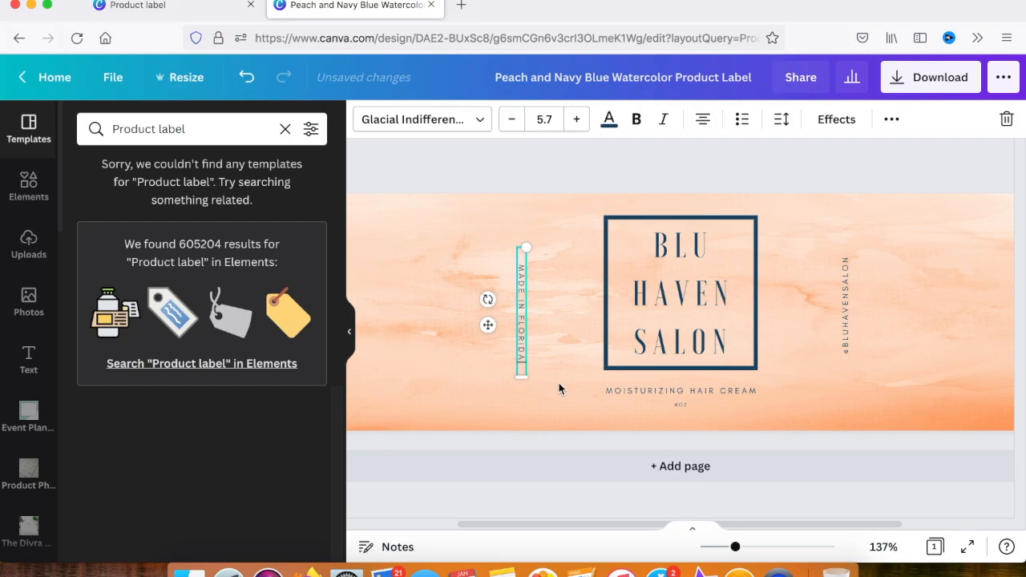
click(560, 389)
click(613, 365)
click(552, 369)
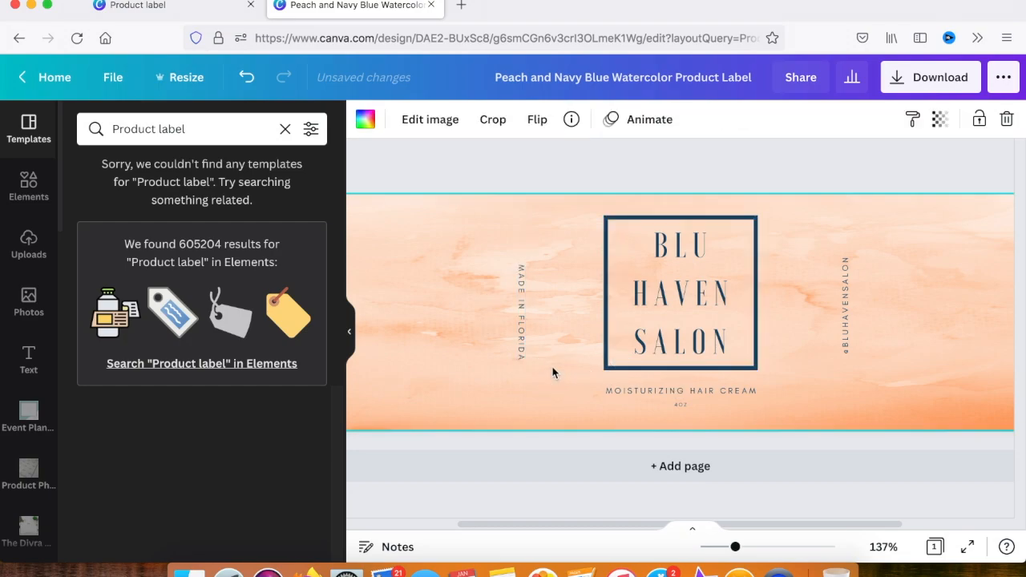
Recolor the square frame and the BLU HAVEN SALON title black
click(605, 235)
click(365, 120)
click(91, 477)
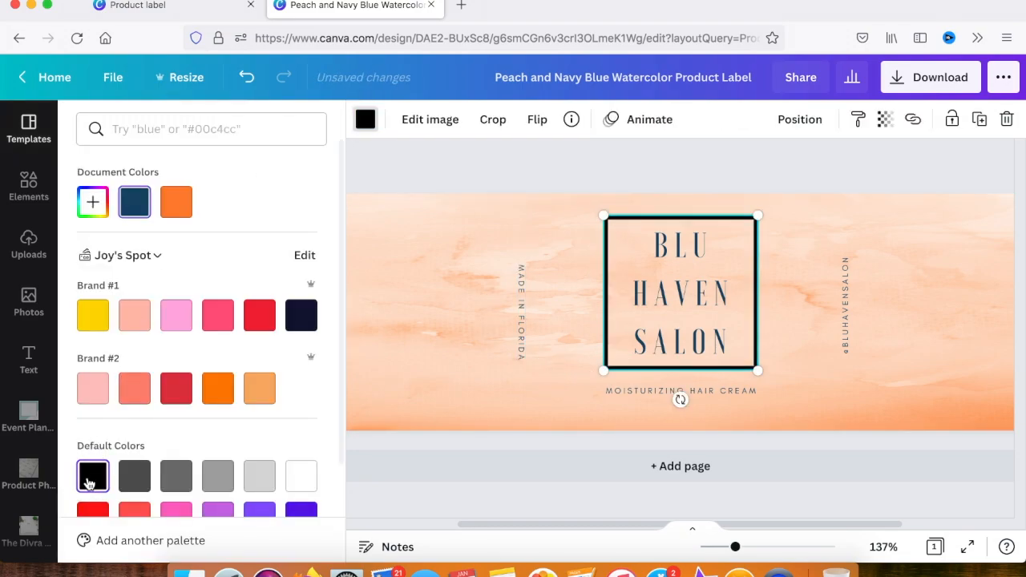
click(660, 314)
click(609, 119)
click(134, 201)
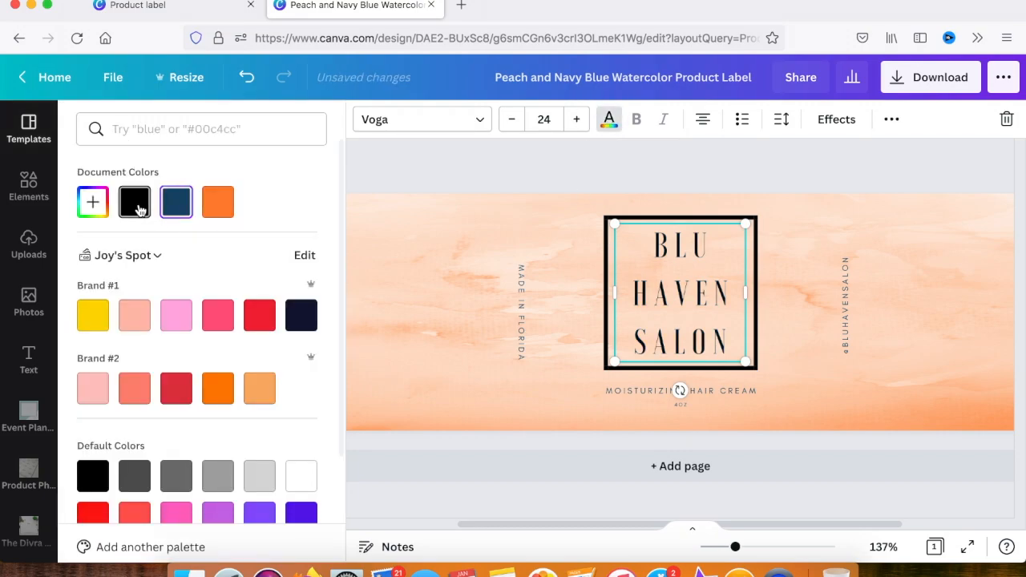
Delete the peach watercolor background image and the orange background fill behind it
click(507, 423)
key(Delete)
key(Delete)
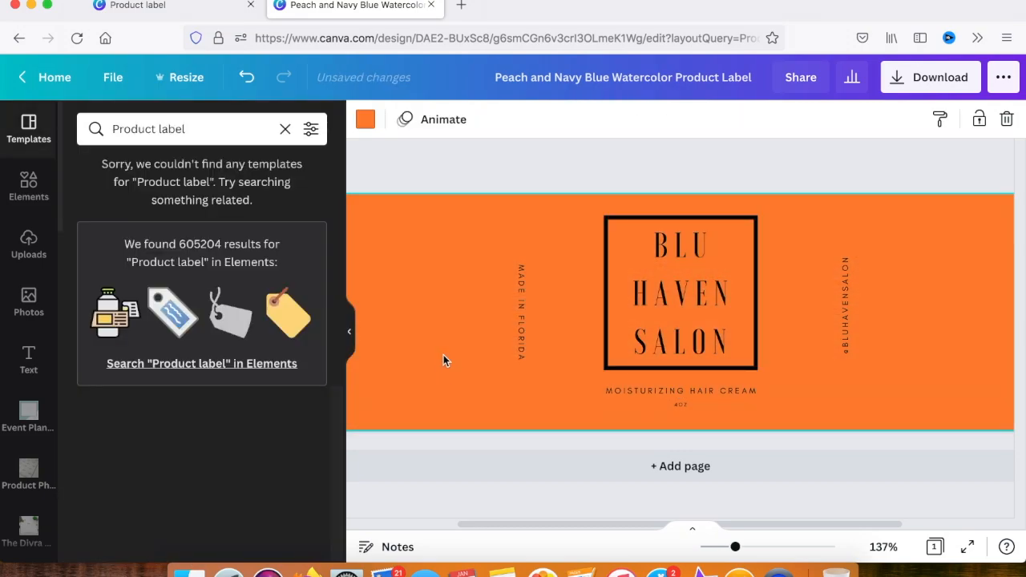
Change the BLU HAVEN SALON title to the Julius Sans One font at size 18
click(688, 298)
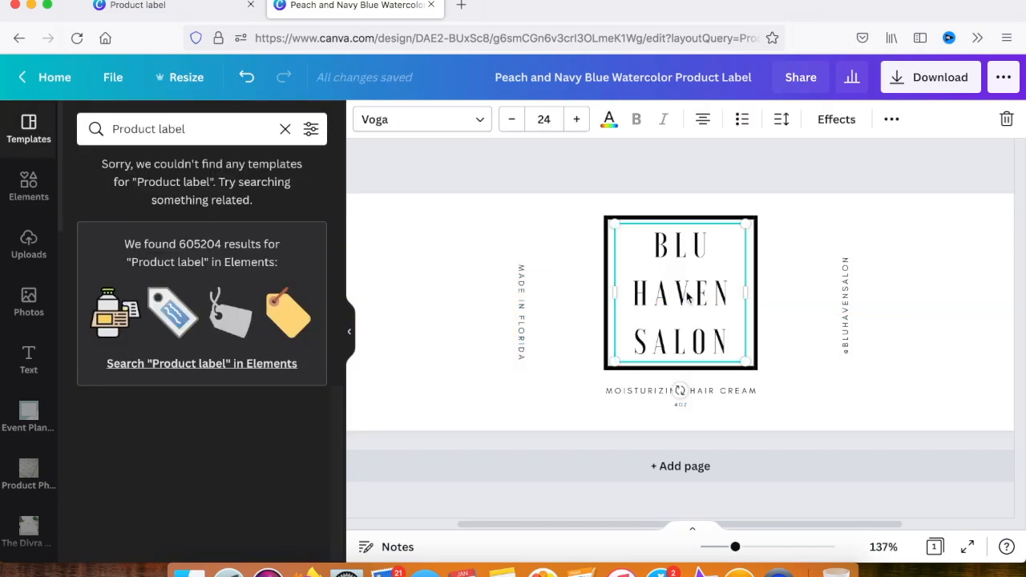
click(481, 120)
text(juli)
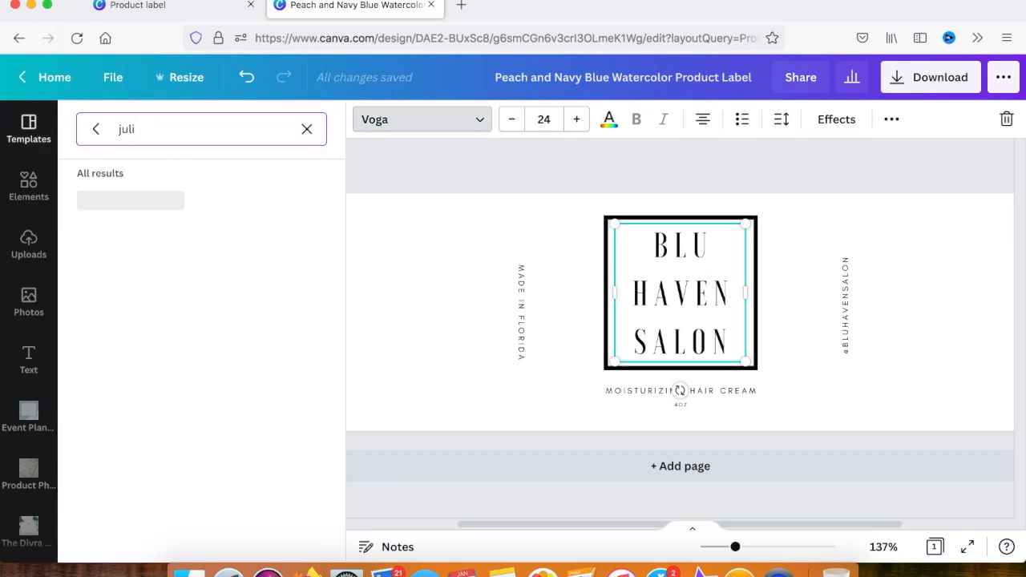
click(107, 201)
click(539, 121)
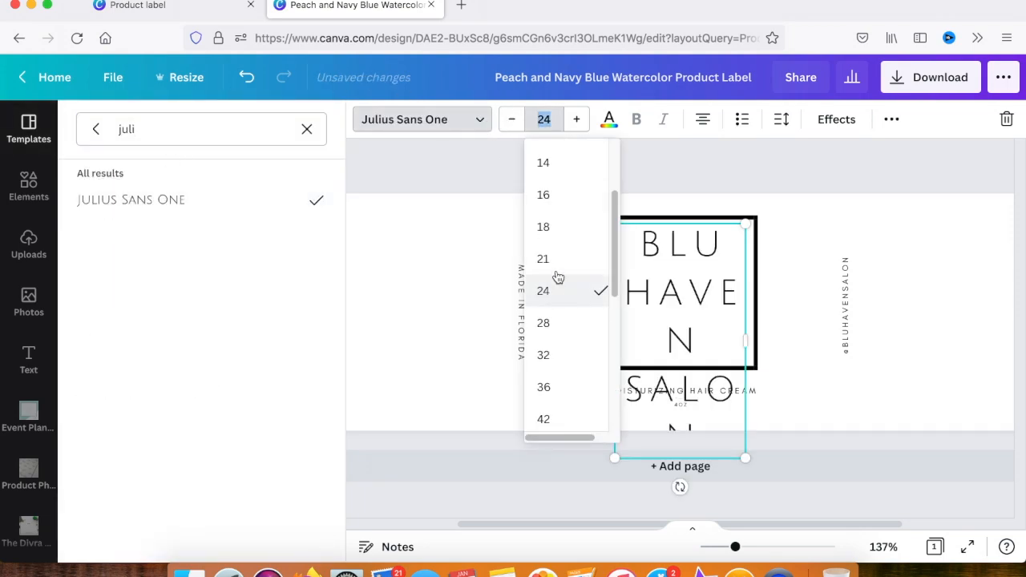
click(545, 259)
click(544, 119)
click(552, 259)
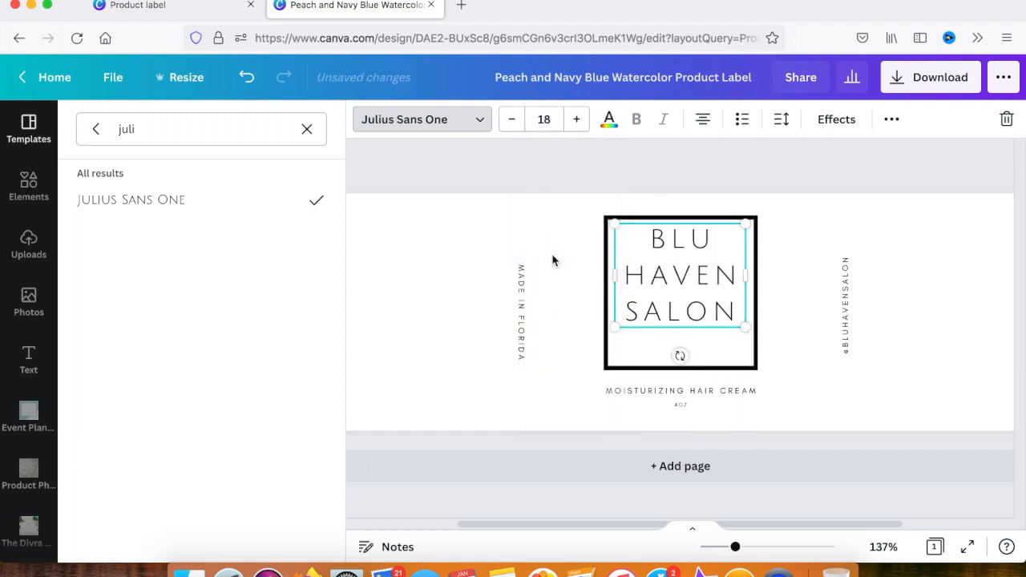
Move the BLU HAVEN SALON title down so it sits centred inside the square frame
click(422, 393)
click(730, 304)
click(790, 398)
click(707, 321)
drag(689, 282, 689, 298)
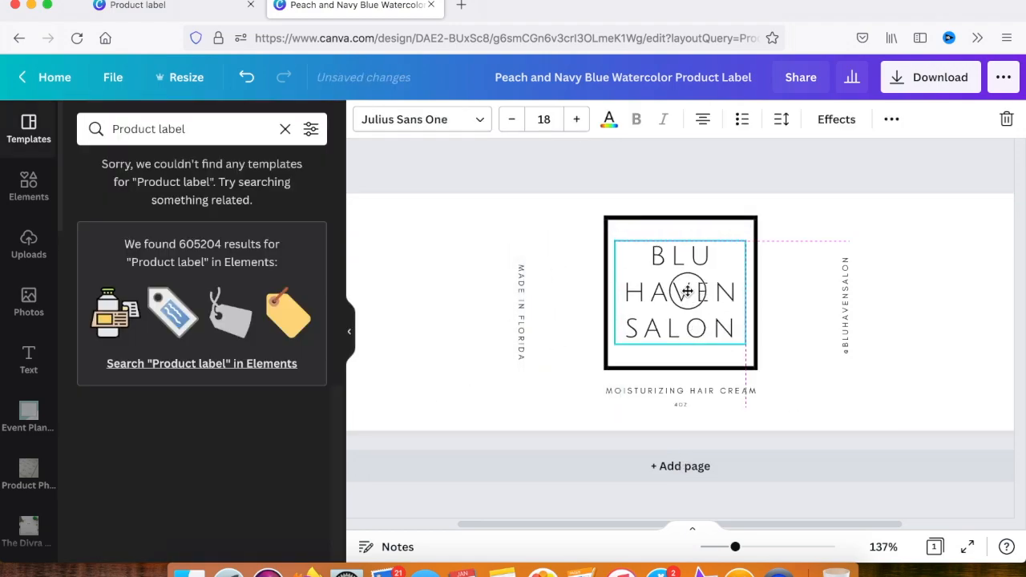
click(789, 357)
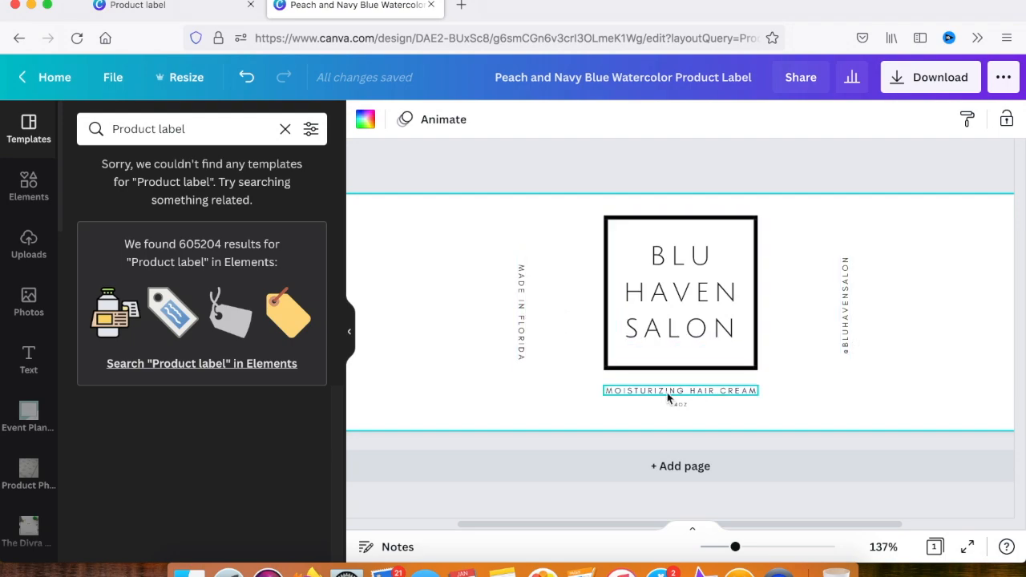
Duplicate the MOISTURIZING HAIR CREAM line and place the copy at the top of the label's right section
scroll(668, 399, right, 3)
click(588, 393)
key(super+d)
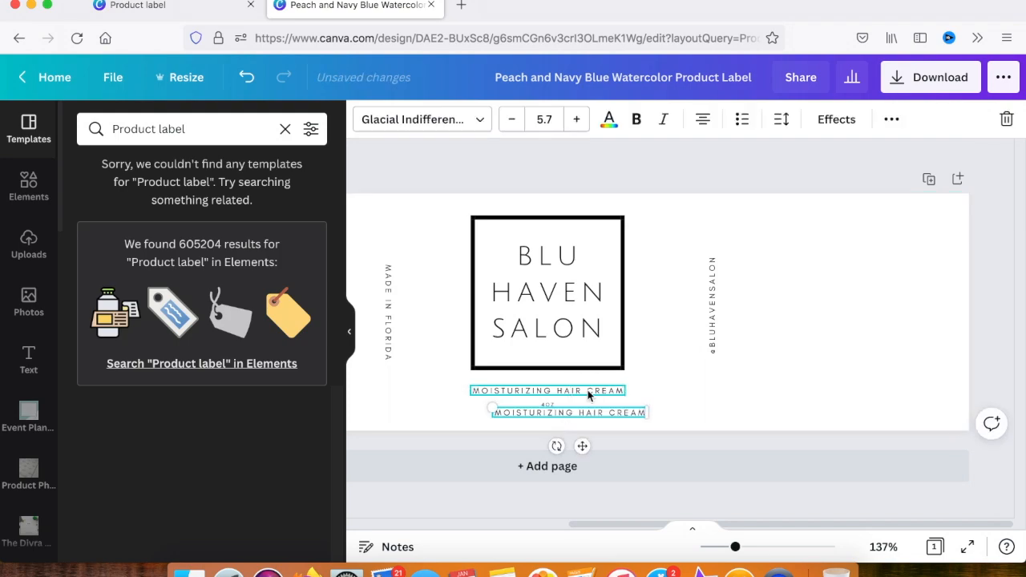
drag(587, 441, 839, 264)
Replace the copied line with INGREDIENTS: SHEA BUTTER, JOJOBA OIL, SWEET ALMOND OIL, COCONUT OIL, GRAPESEED OIL, AVOCADO OIL
double_click(813, 225)
text(INGREDIENTS: SHEA BUTTERM)
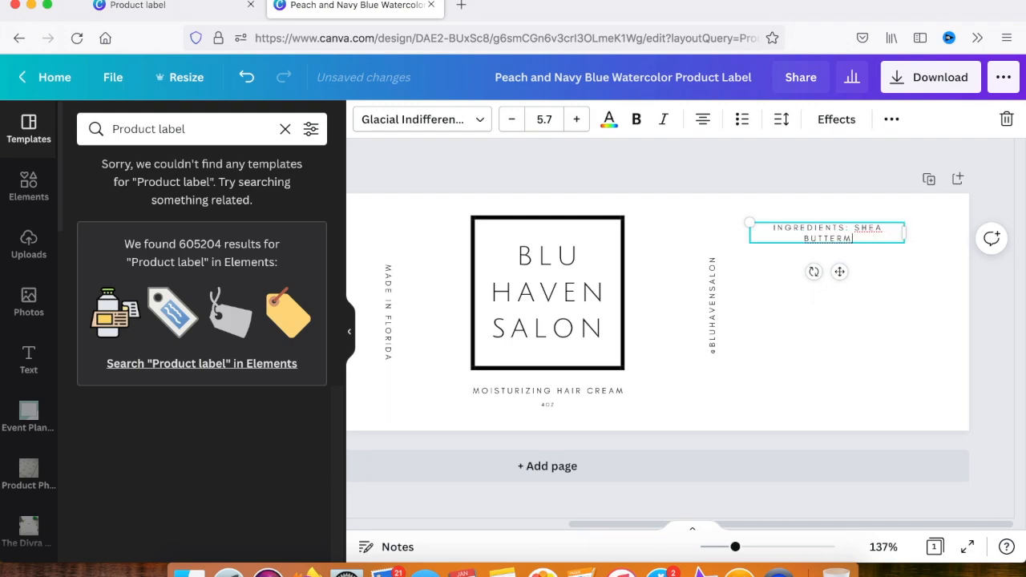
key(BackSpace)
text(, JOJOBA OIL, SWEET ALMOND OIL, )
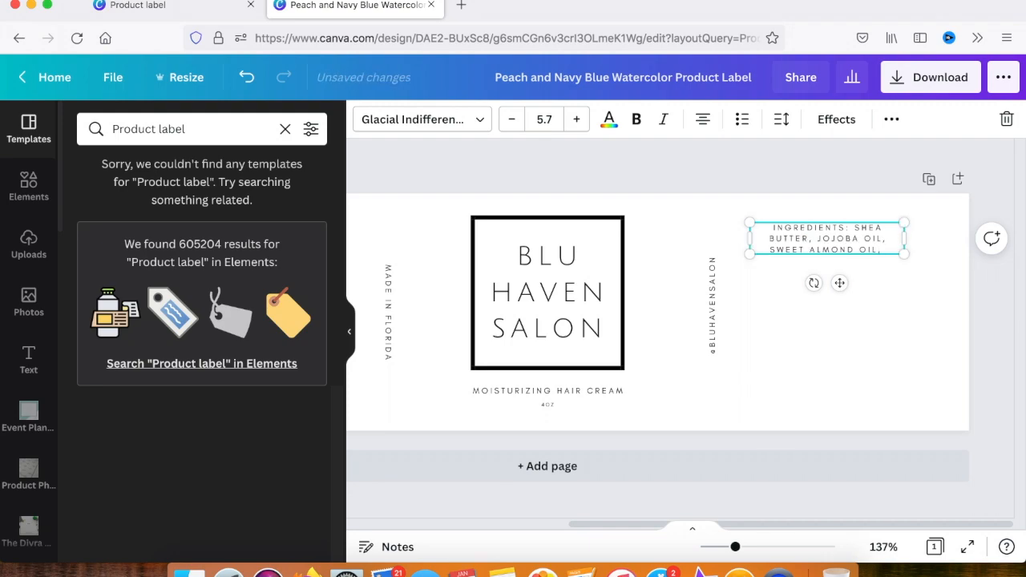
text(COCONUT OIL)
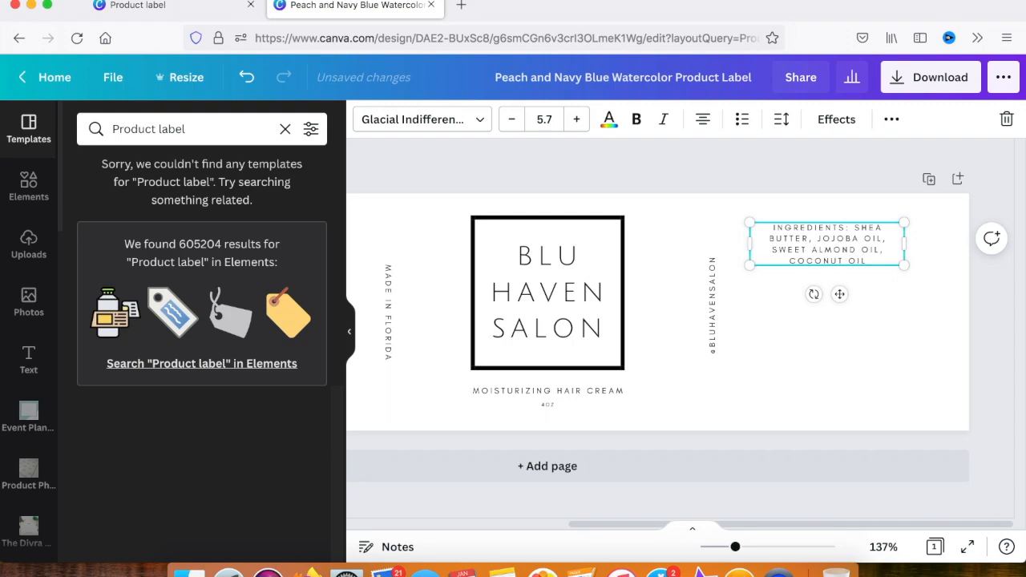
text(, GRAPESEED)
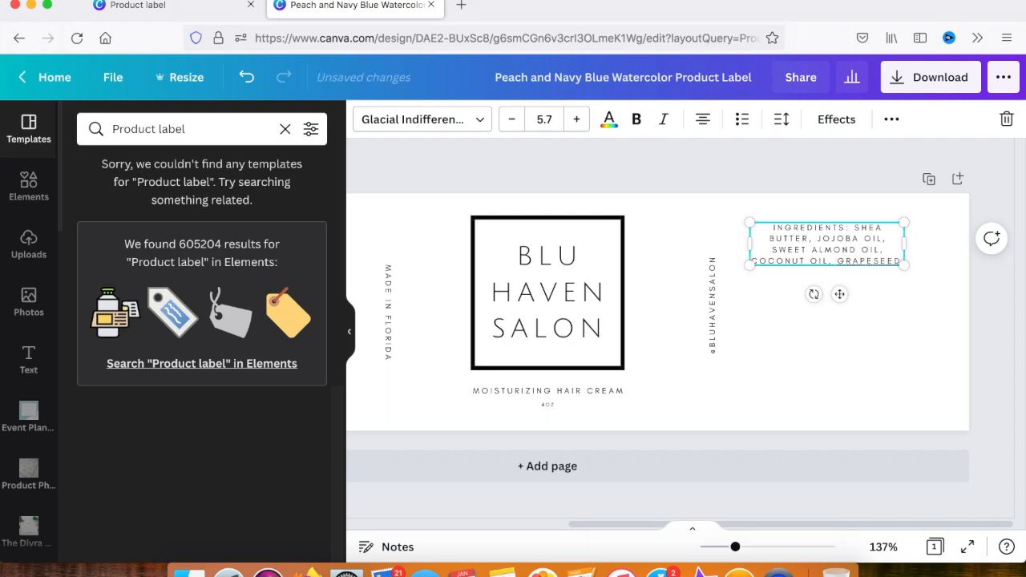
text( OIL,)
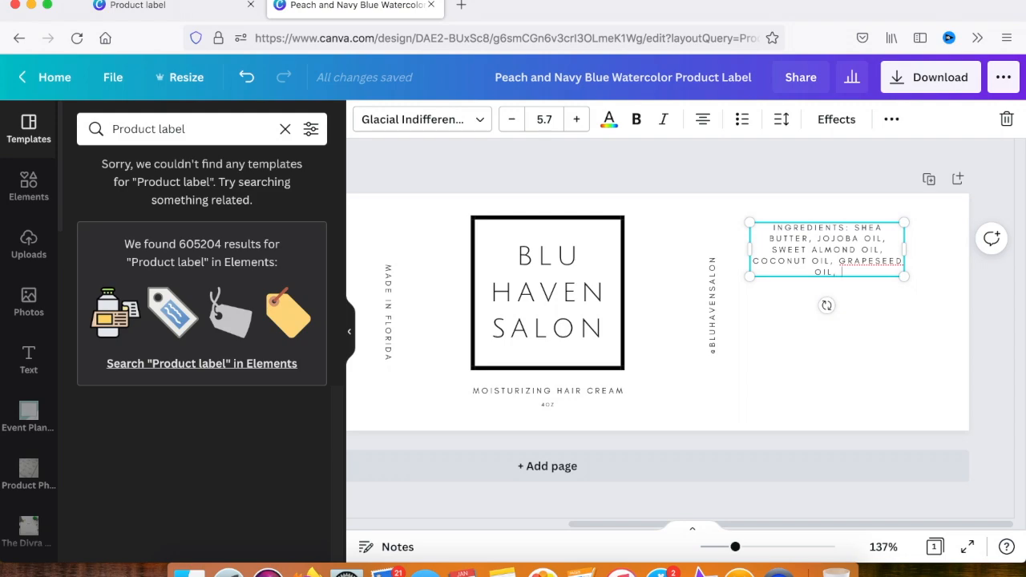
text(ALMOND OIL)
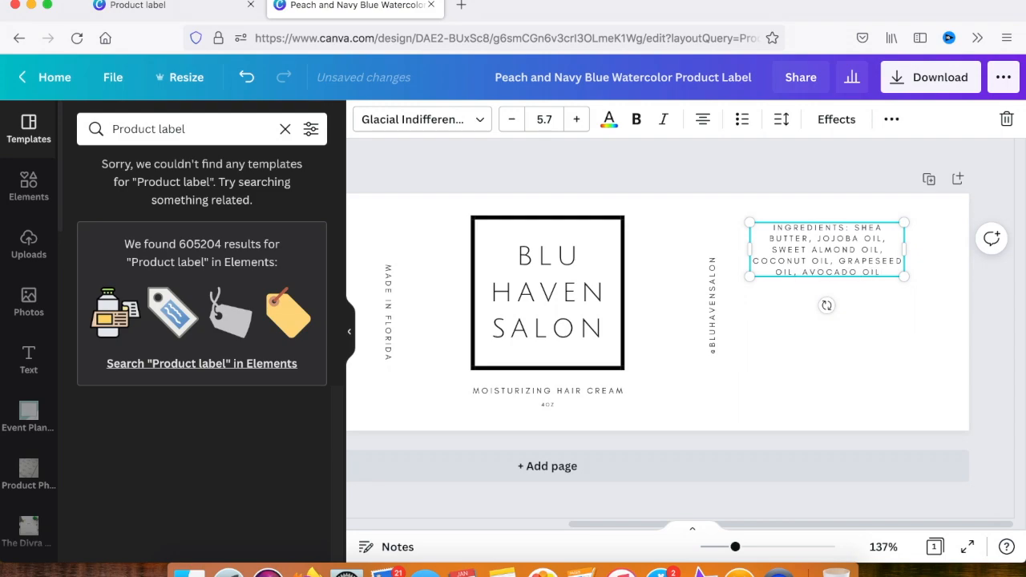
key(Return)
key(BackSpace)
Left-align the ingredients text block
click(831, 291)
click(826, 248)
click(703, 118)
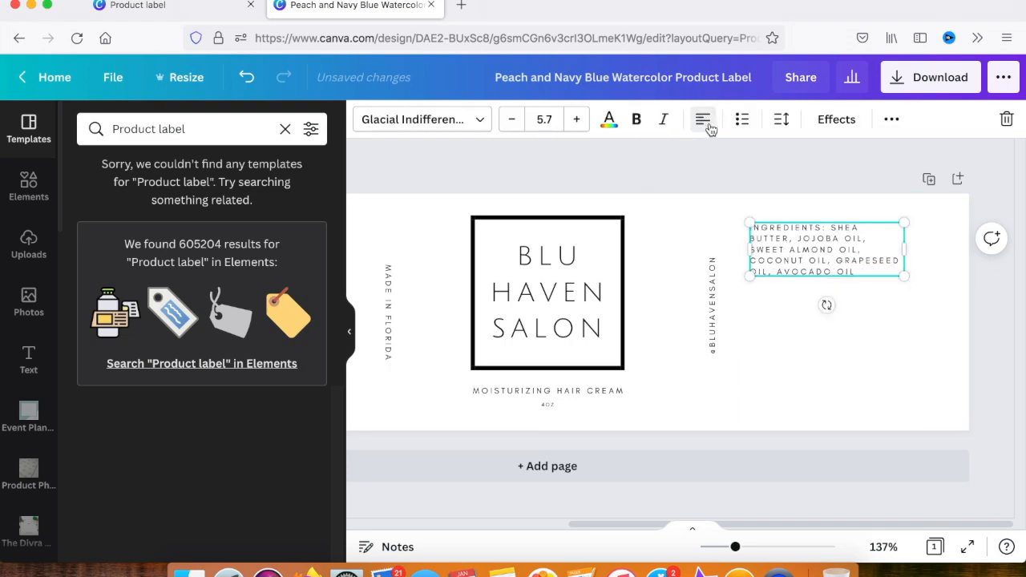
click(789, 321)
Make only the heading INGREDIENTS: bold in the ingredients text block
double_click(795, 231)
click(814, 229)
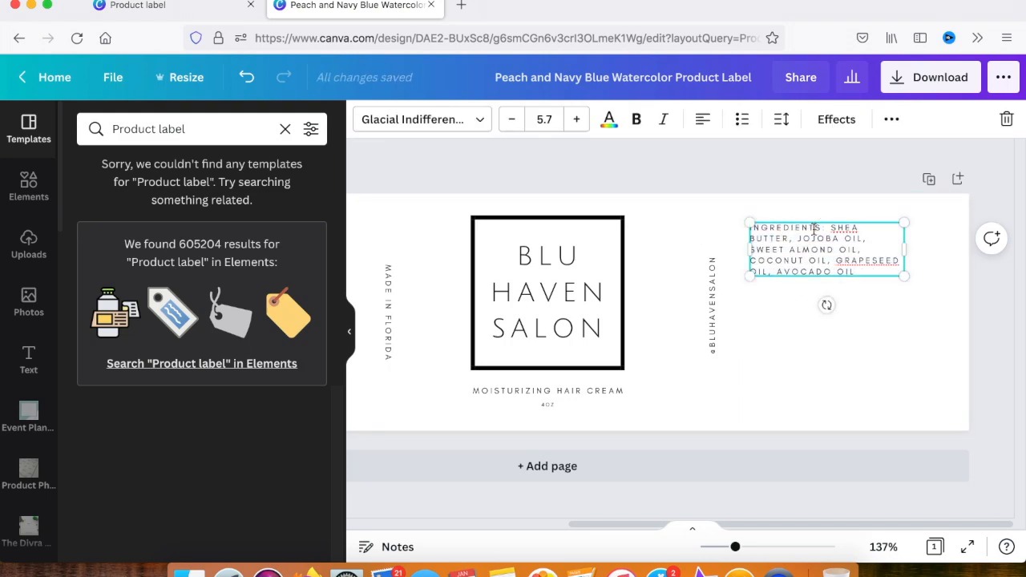
drag(827, 229, 739, 226)
click(775, 231)
drag(826, 226, 740, 223)
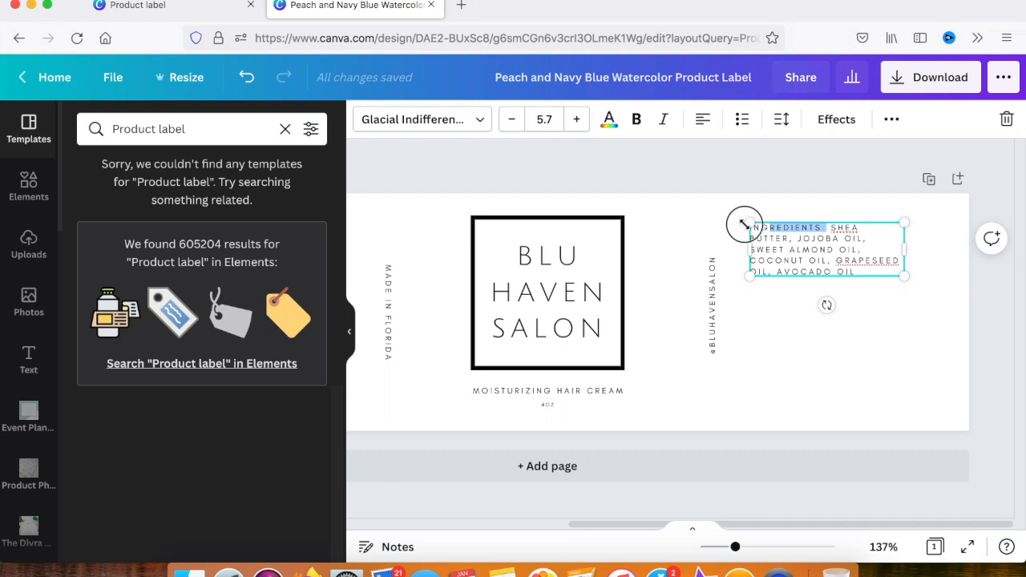
key(ctrl+b)
click(795, 337)
Duplicate the ingredients block directly below the original and change the copy's bold heading to DIRECTIONS:
click(789, 259)
drag(788, 259, 786, 348)
double_click(785, 320)
text(DIRECTIONS: SHEA)
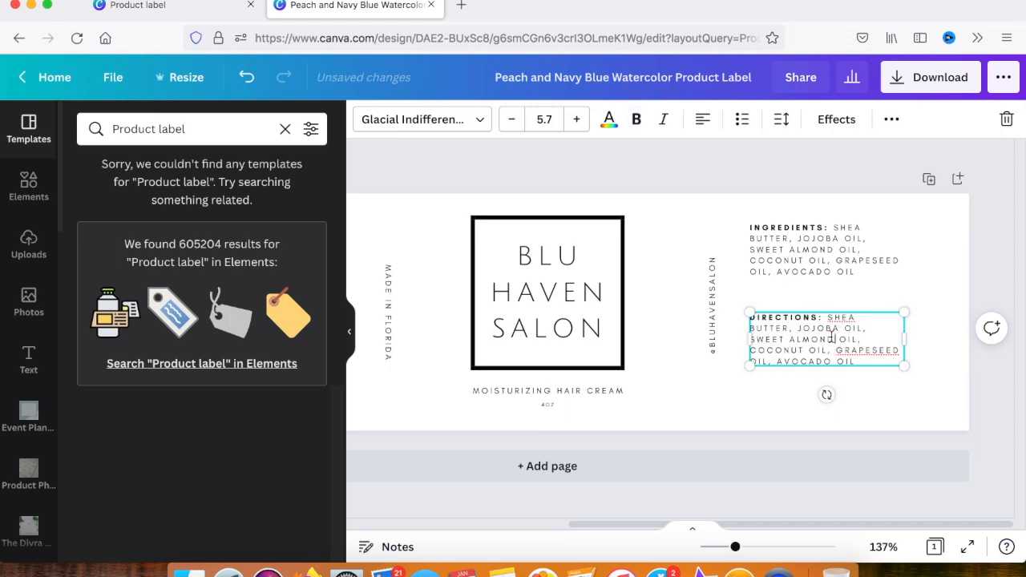
Replace the directions body with APPLY SHEA BUTTER HAIR CREAM TO CLEAN DAMP HAIR. GENTLY MASSAGE CREAM THROUGHOUT THE HAIR. STYLE AS DESIRED
drag(827, 318, 858, 365)
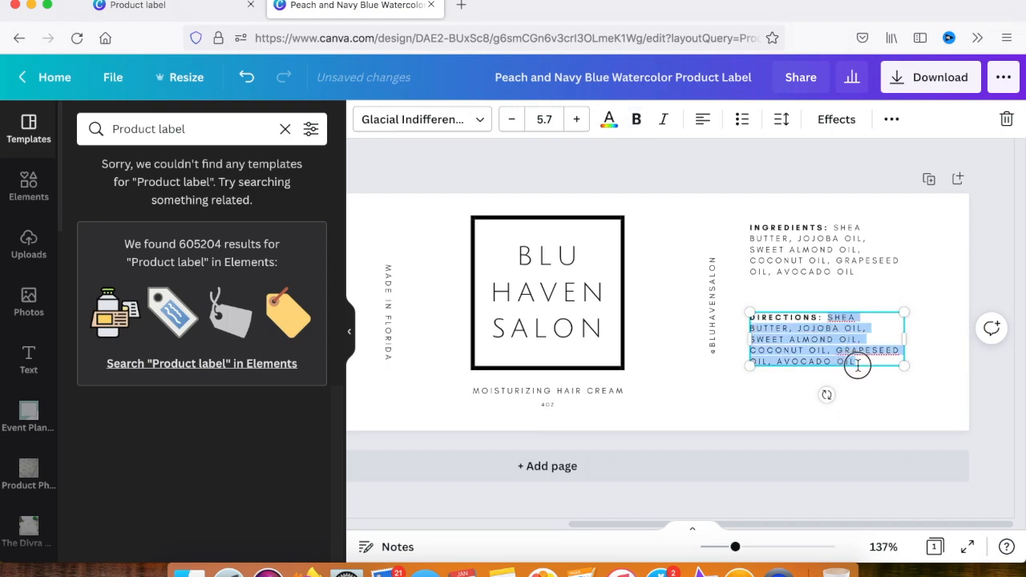
text(APPLY SHEA)
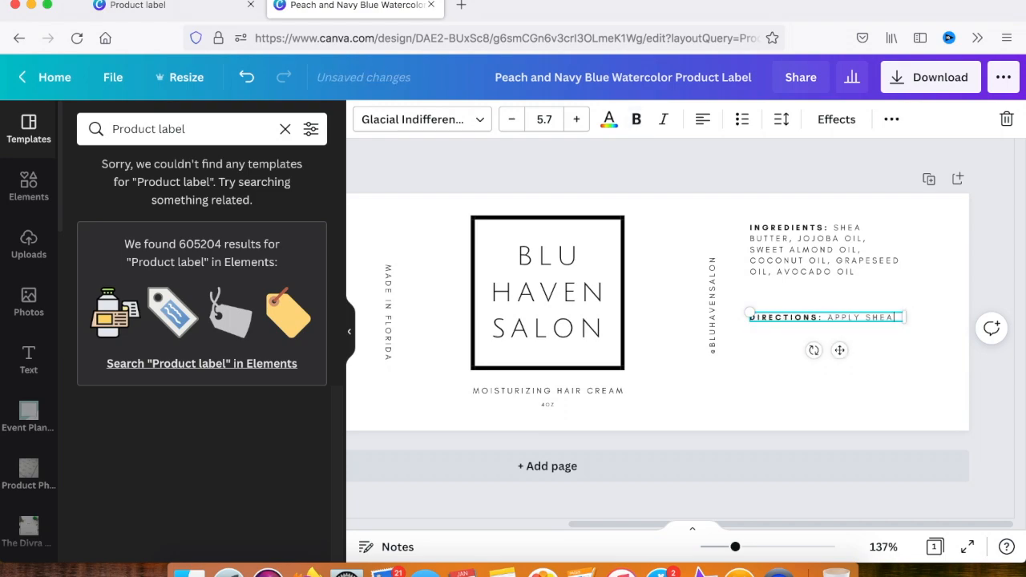
text( BUTTER HAIR CREAM TO CLEAN)
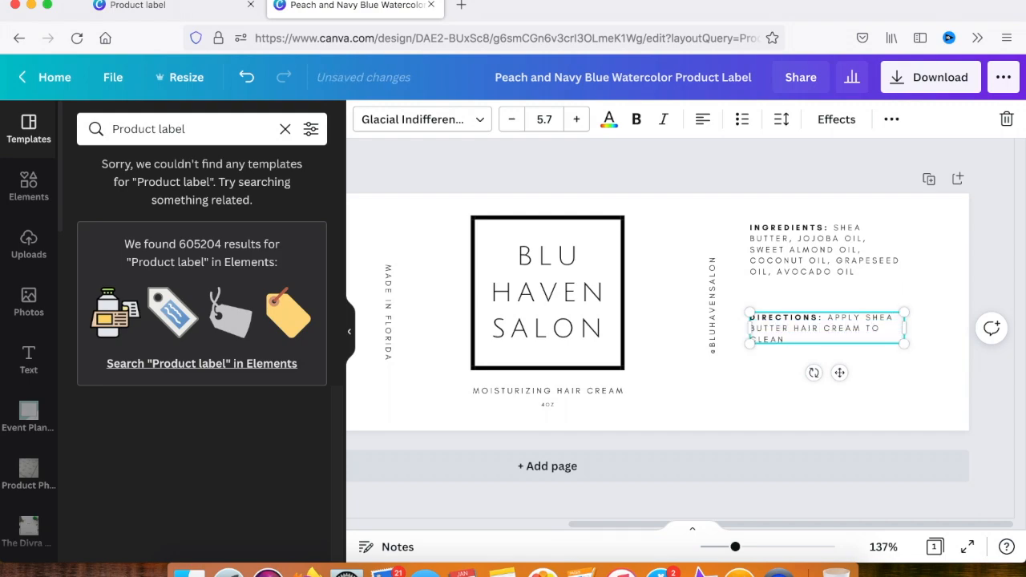
text( DAMP HAIR. GENTLY MASSAGE)
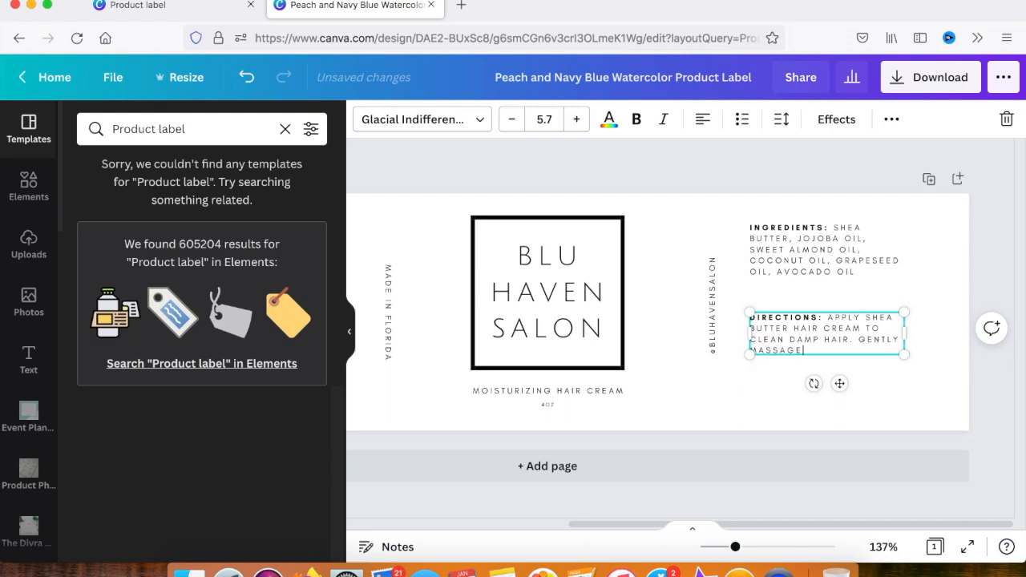
text( CREAM THROUGHOUT THE HAIR. STYL)
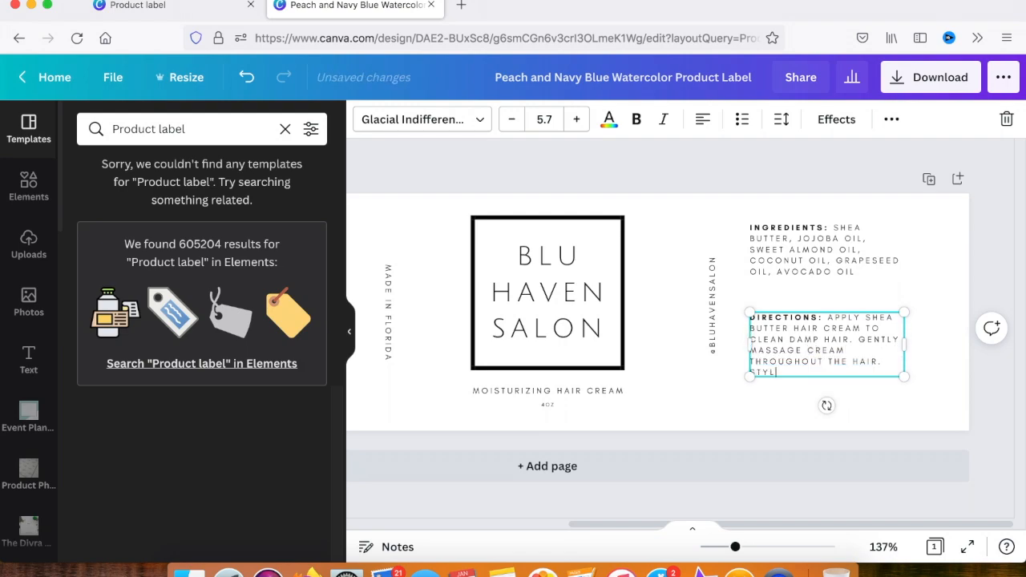
text(E AS DESIRED.)
click(721, 417)
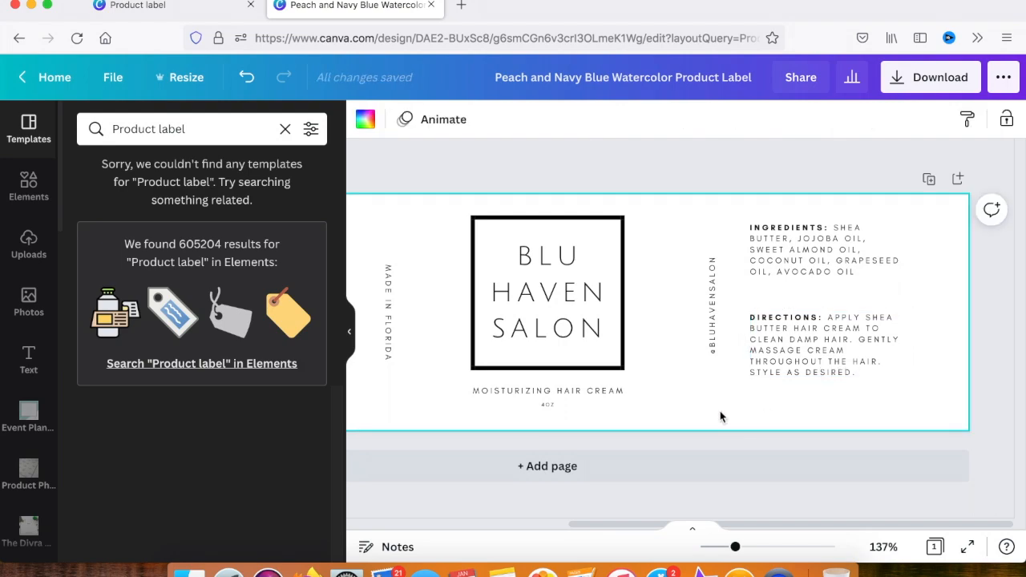
Insert the word WHIPPED before SHEA BUTTER in the directions text
double_click(870, 319)
text(who)
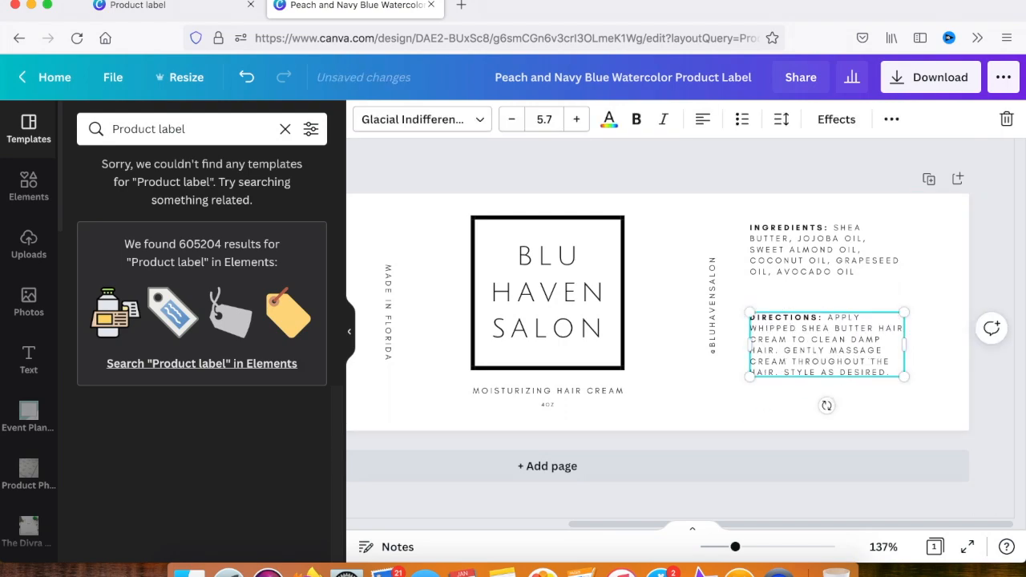
click(889, 418)
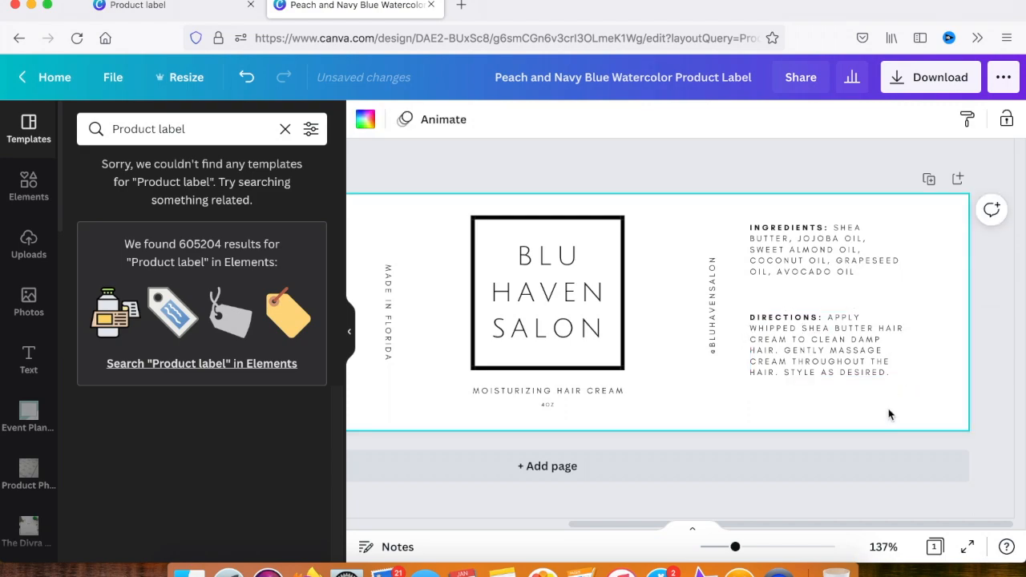
Copy the directions block to the top of the label's left section and reduce it to the bold heading BENEFITS:
scroll(892, 411, left, 3)
drag(939, 370, 497, 254)
double_click(479, 229)
text(BENED)
drag(510, 226, 564, 297)
key(BackSpace)
click(583, 313)
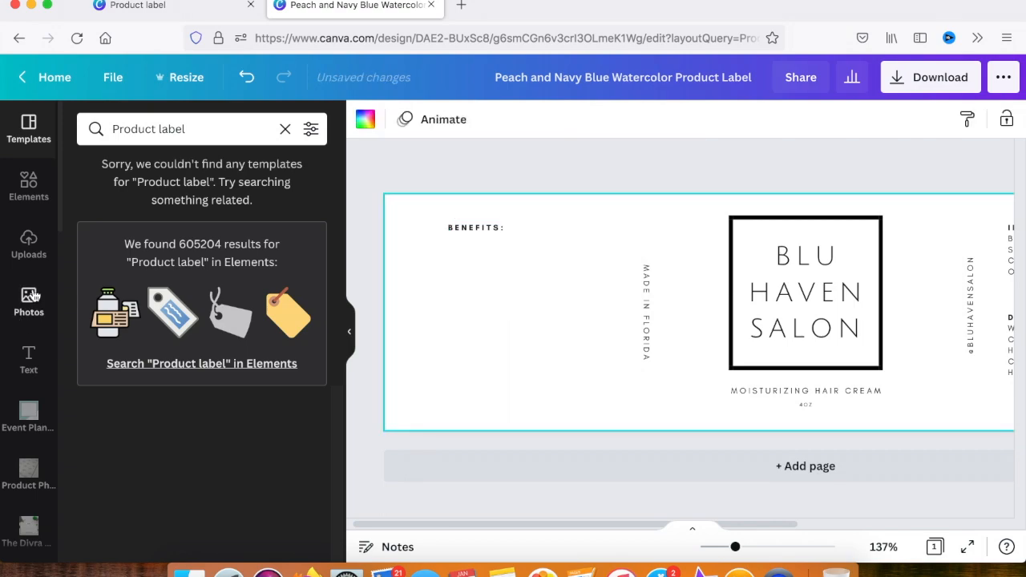
Search the elements for facebook and place a black outlined circular Facebook icon below the BENEFITS: heading
click(38, 200)
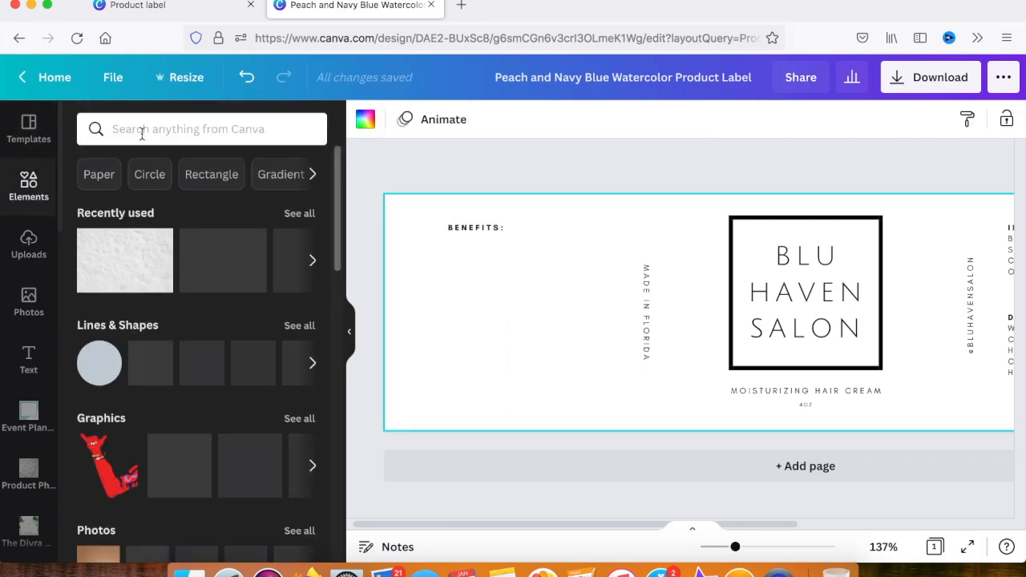
click(141, 133)
text(facebook)
key(Return)
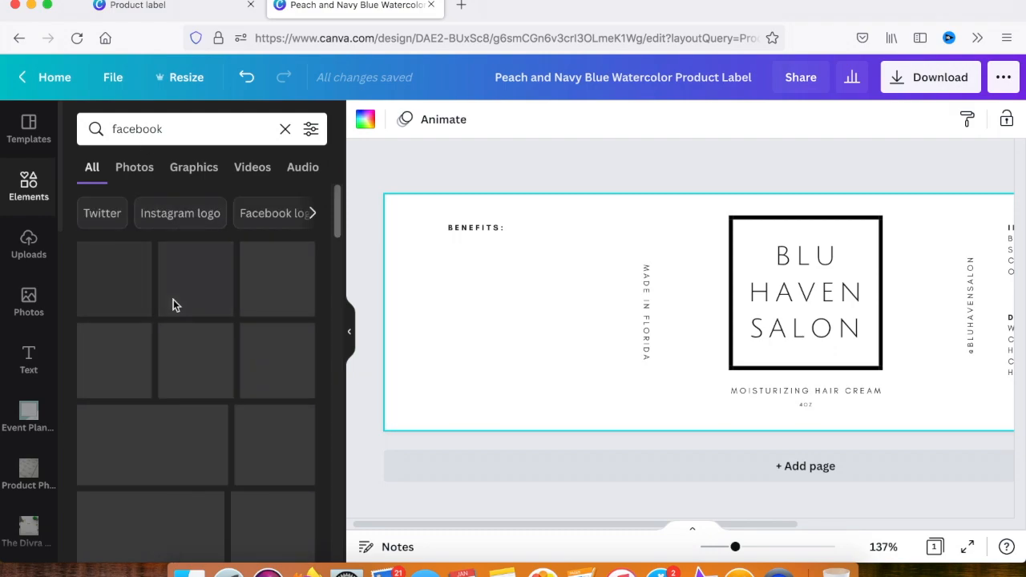
click(129, 341)
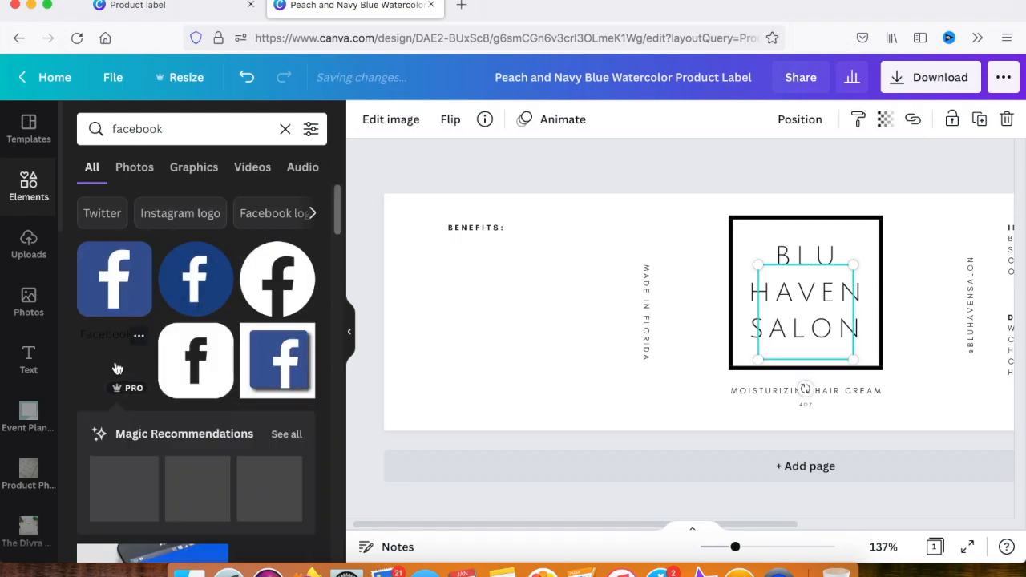
drag(613, 332, 461, 323)
Find a black outlined Instagram logo, place it beside the Facebook icon and shrink both icons below the BENEFITS: heading
double_click(165, 130)
text(insta)
click(126, 199)
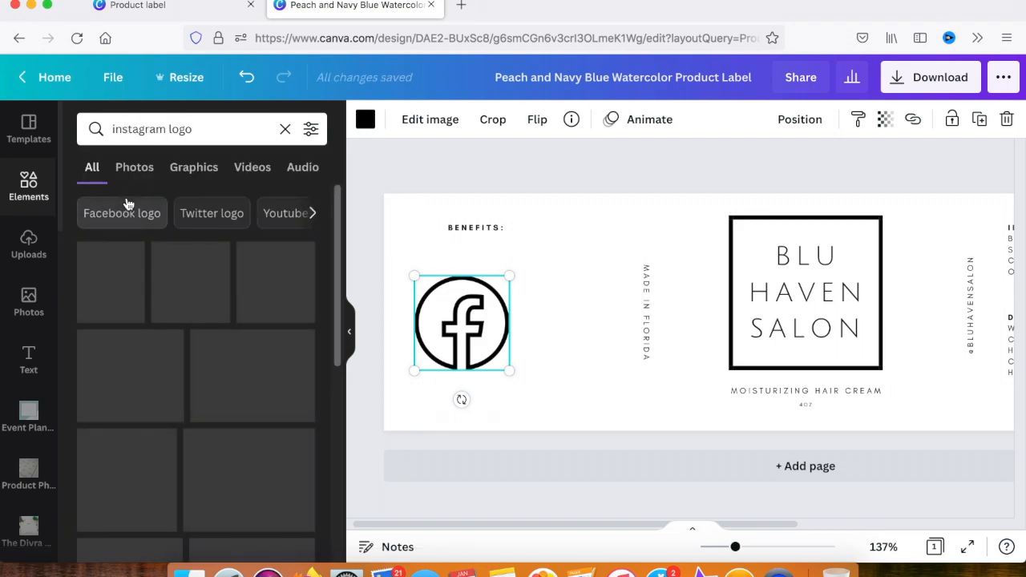
scroll(178, 334, down, 10)
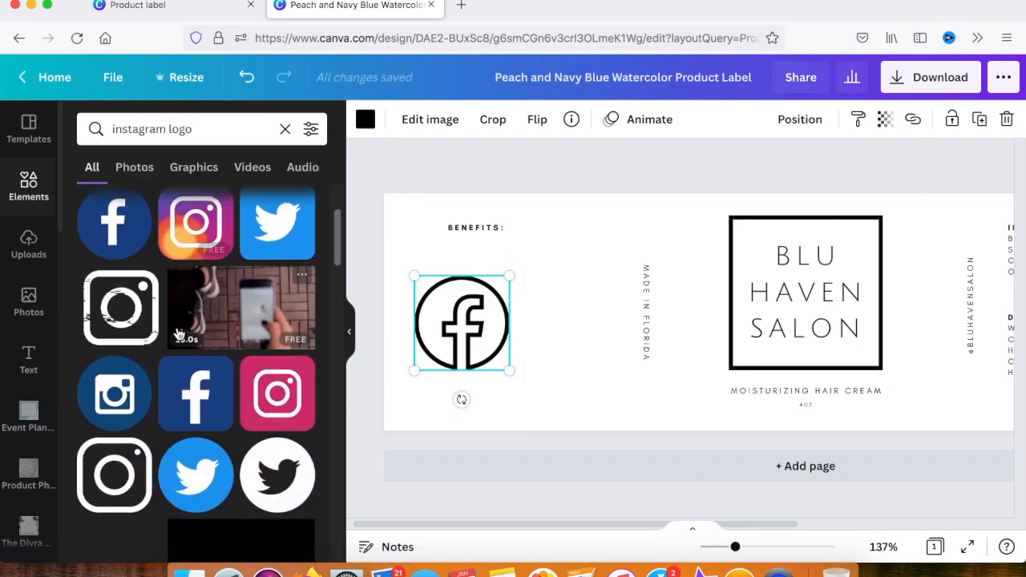
click(261, 399)
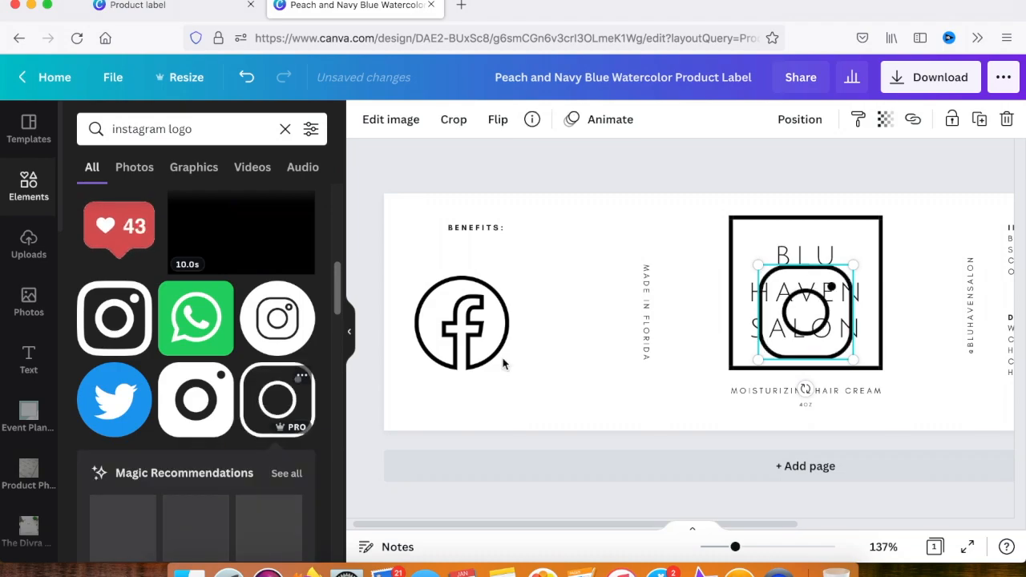
drag(793, 297, 559, 308)
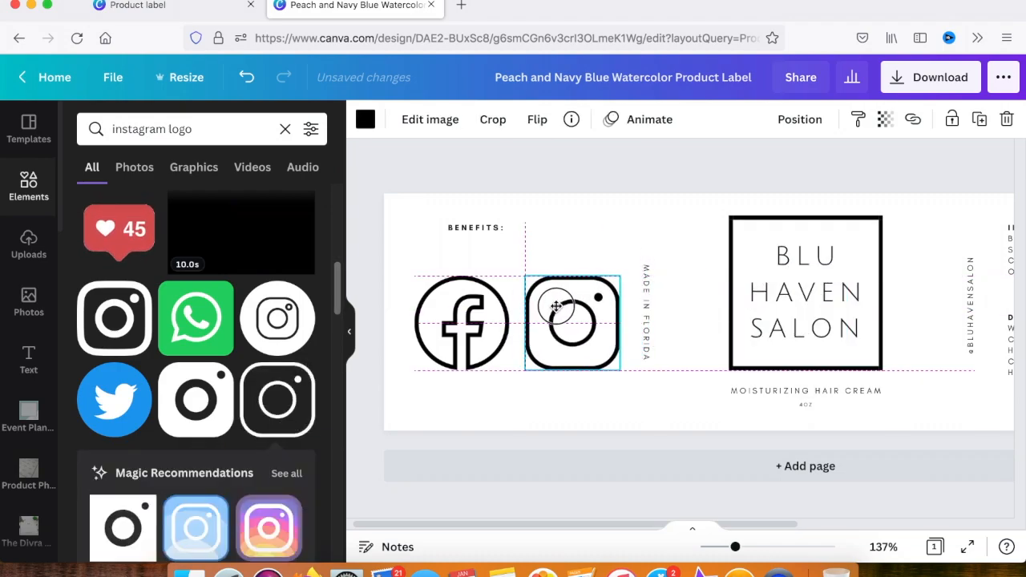
drag(417, 263, 513, 368)
Duplicate the MADE IN FLORIDA text horizontally above the social icons and replace its wording with FOLLOW US ON FACEBOOK & INSTAGRAM!
click(649, 323)
key(super+d)
drag(636, 348, 542, 364)
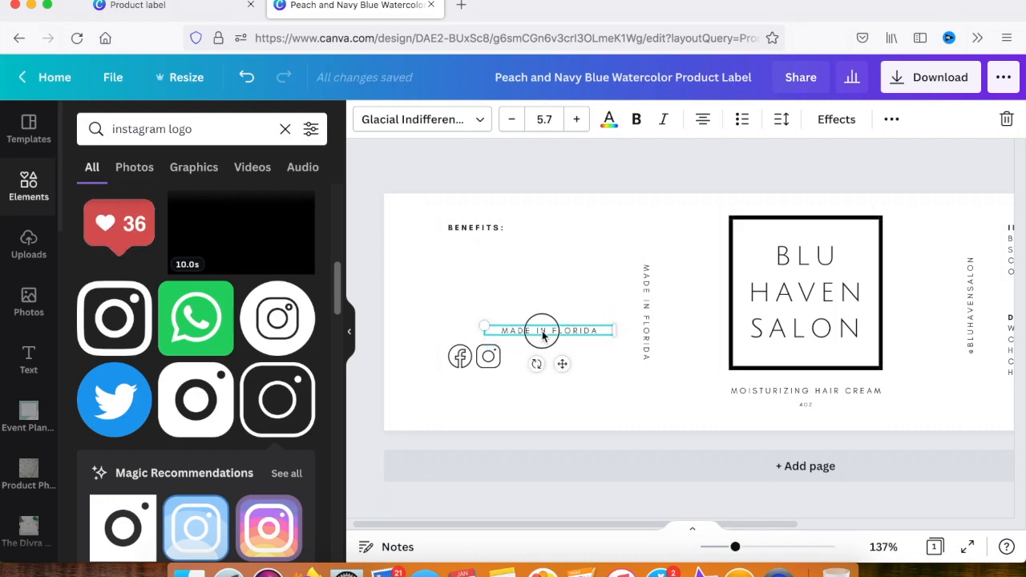
text(FOLLOW US)
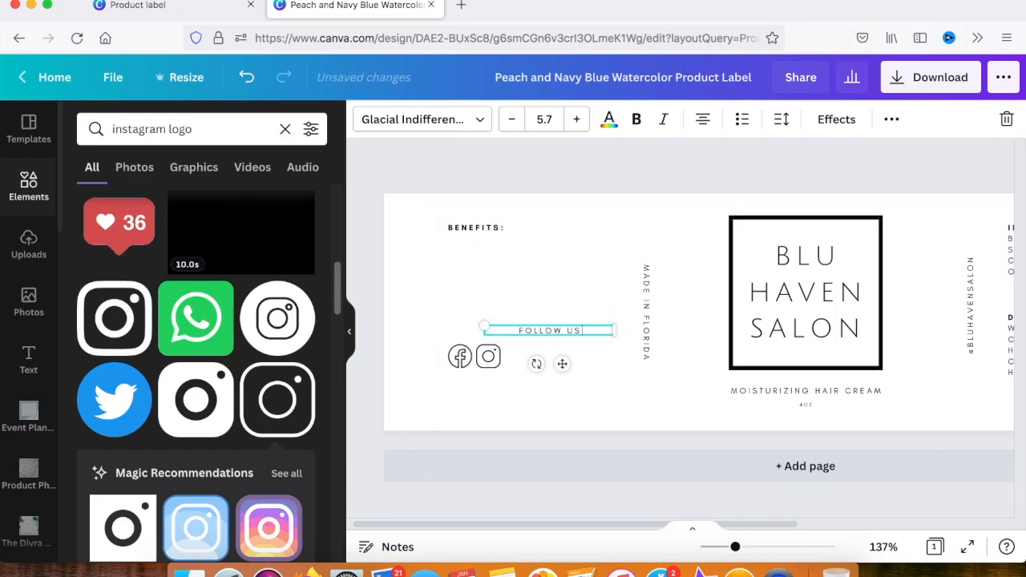
text( ON FACEBOOK & IN)
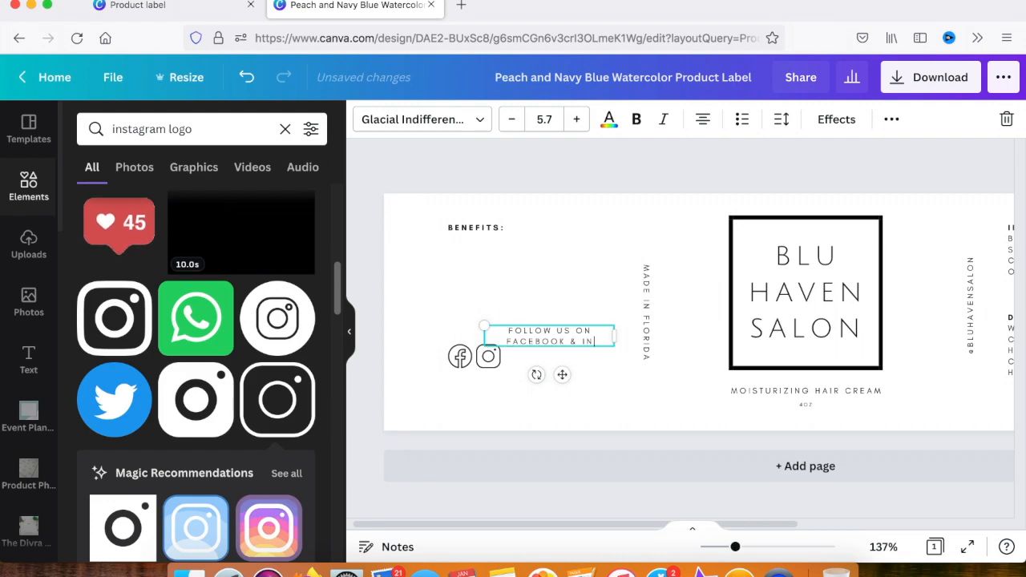
text(STAGRAM!)
Left-align the FOLLOW US text at size 4.7, widen its box to fit one line and position it above the social icons
drag(485, 340, 442, 337)
triple_click(581, 336)
click(519, 119)
click(703, 119)
drag(614, 334, 641, 332)
click(538, 344)
click(515, 330)
drag(516, 330, 506, 334)
Line up the BENEFITS: heading with the FOLLOW US text and stack the Instagram icon under the Facebook icon below that text
drag(476, 230, 456, 232)
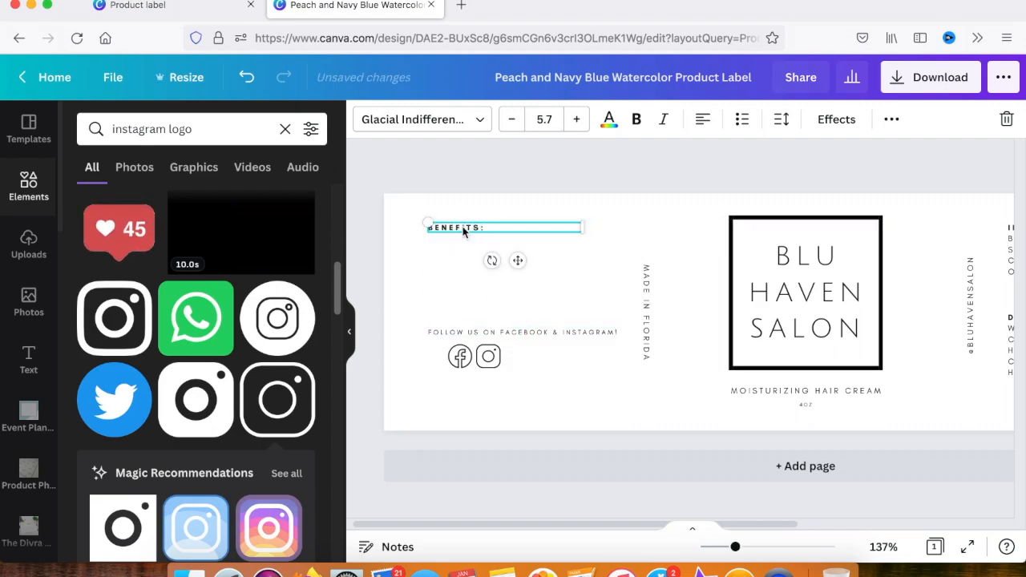
click(503, 374)
drag(508, 379, 443, 358)
drag(503, 368, 470, 350)
drag(737, 547, 753, 548)
scroll(585, 417, left, 2)
drag(563, 395, 483, 410)
click(570, 399)
Duplicate the FOLLOW US text beside the Facebook icon and change it to FACEBOOK.COM/BLUHAVENSALON
click(591, 344)
key(super+d)
drag(597, 379, 612, 373)
double_click(613, 374)
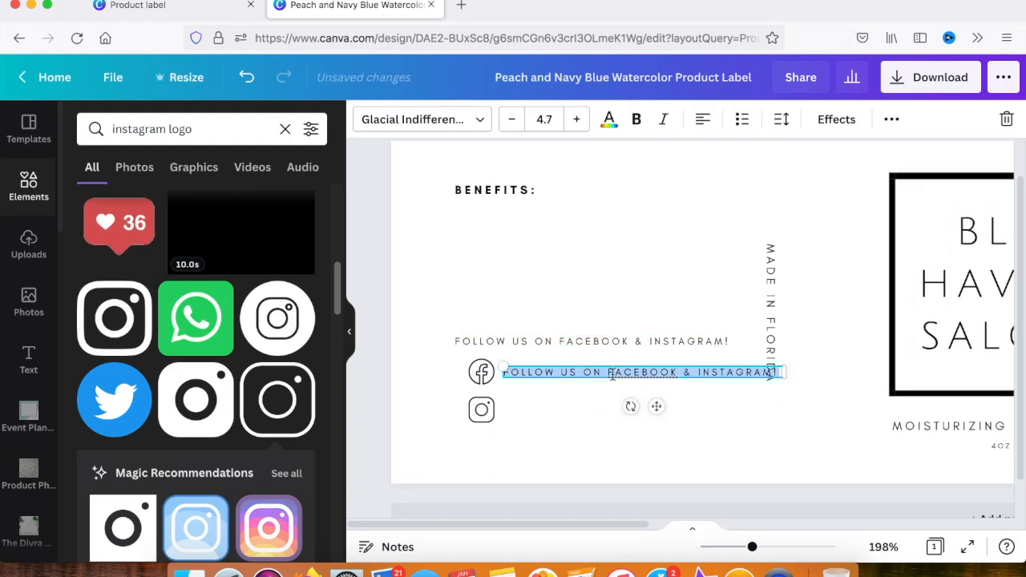
text(FACEBOOK.COM/BLUHAVENSALON)
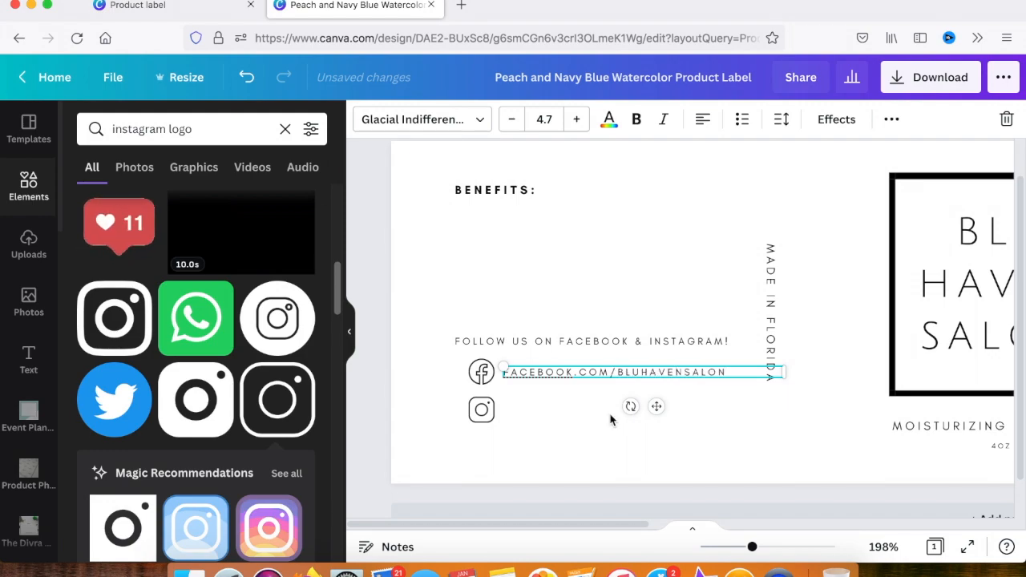
Copy the Facebook address line beside the Instagram icon and change it to INSTAGRAM.COM/BLUHAVENSALON
key(super+d)
drag(667, 436, 659, 443)
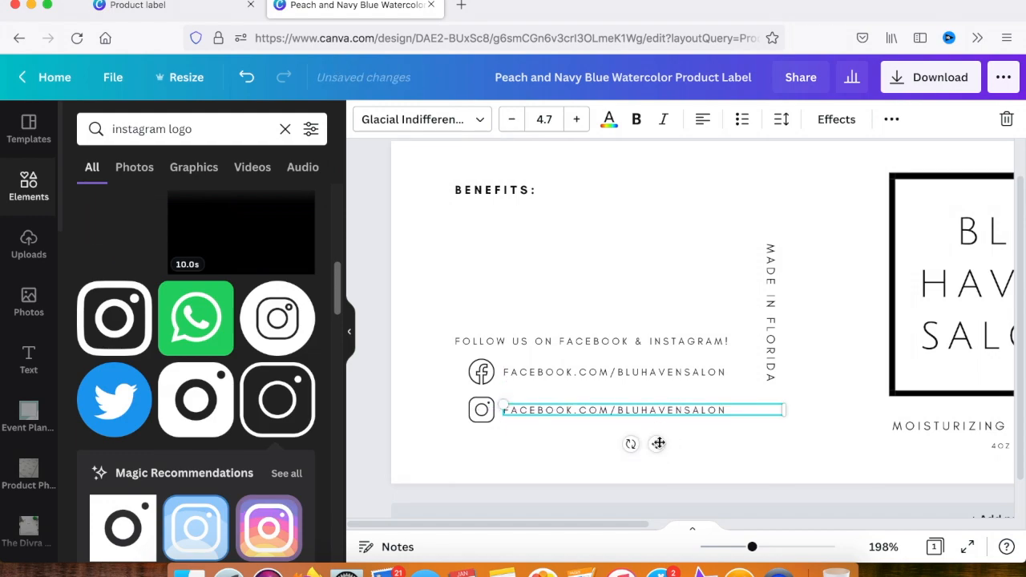
text(INSTAGRAM)
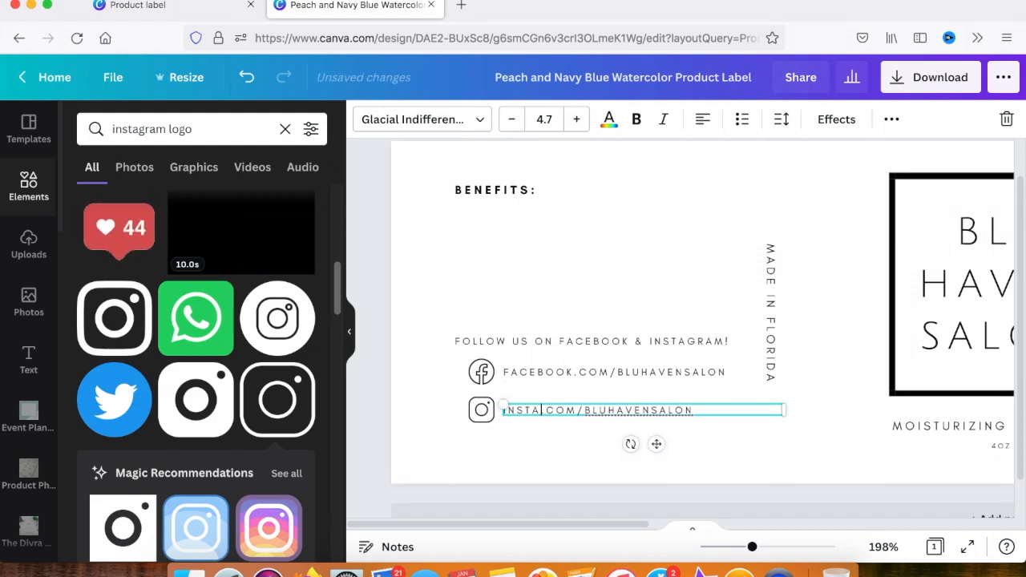
click(755, 465)
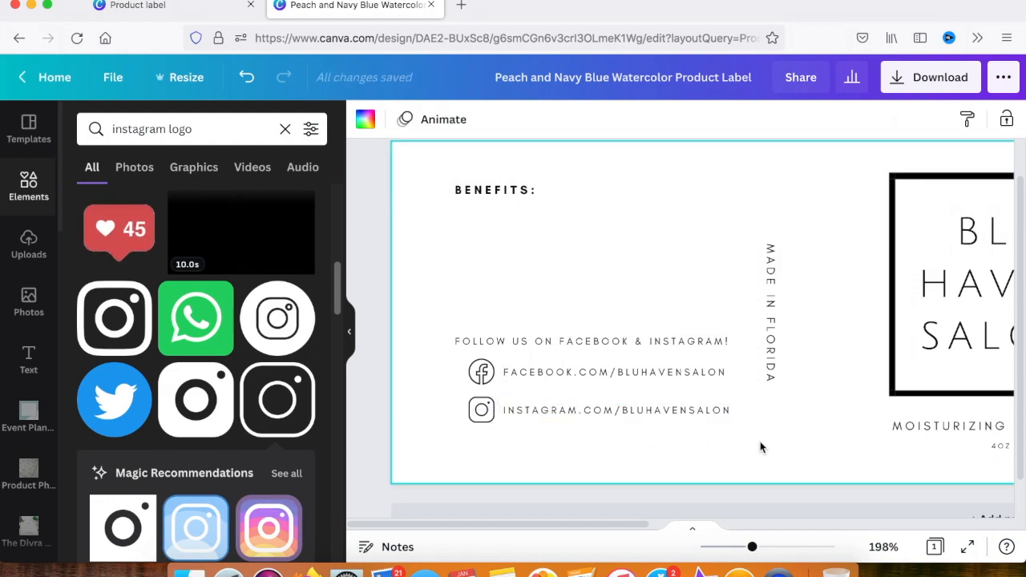
Make the FOLLOW US ON FACEBOOK & INSTAGRAM! line bold and widen its box so it fits on one line
click(517, 341)
key(ctrl+b)
click(534, 292)
click(595, 344)
drag(744, 346, 750, 347)
click(764, 429)
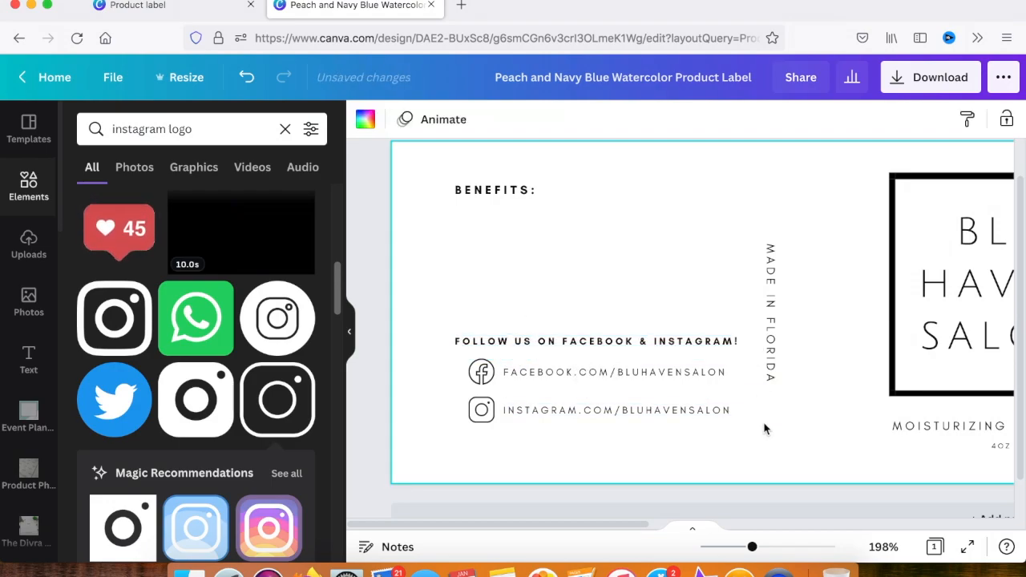
Search the elements for floral border and browse for a vine corner graphic
scroll(564, 295, right, 5)
drag(752, 547, 728, 547)
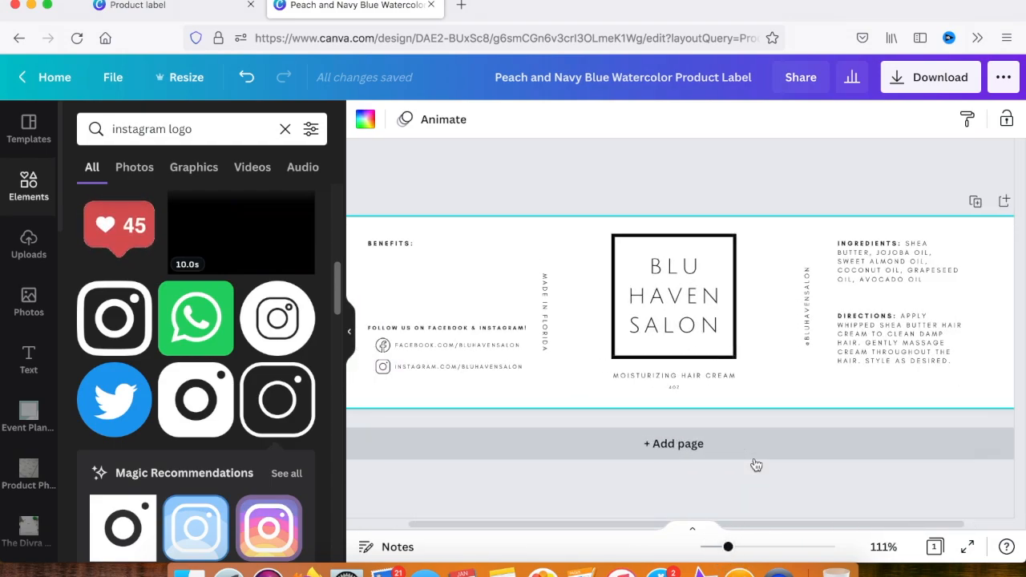
scroll(756, 465, left, 1)
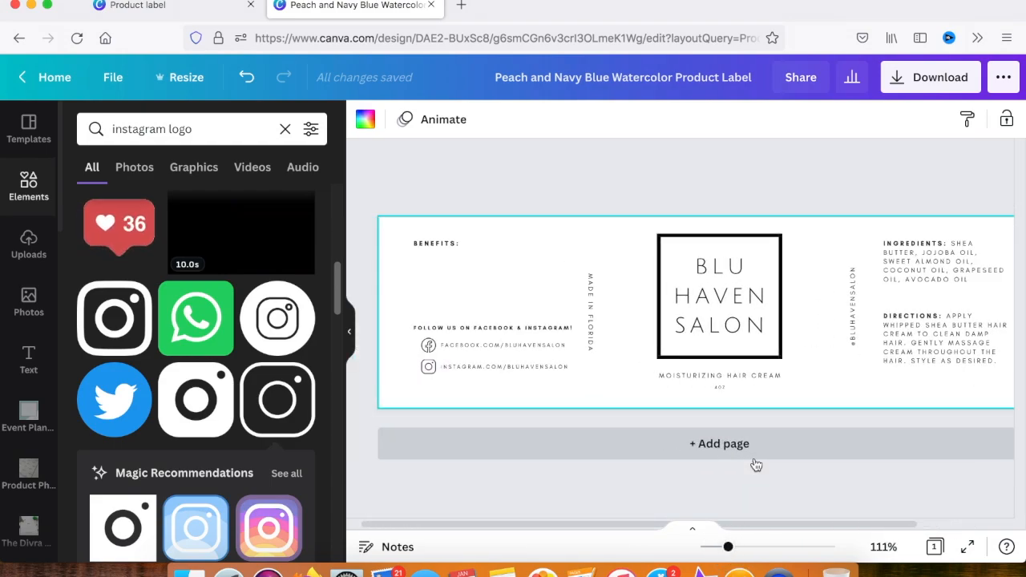
click(348, 332)
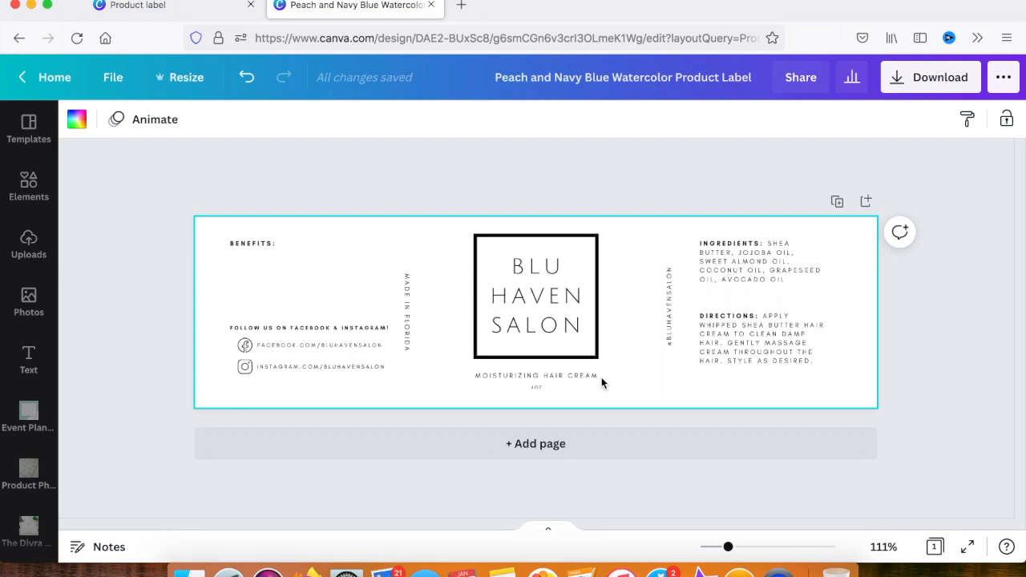
click(29, 185)
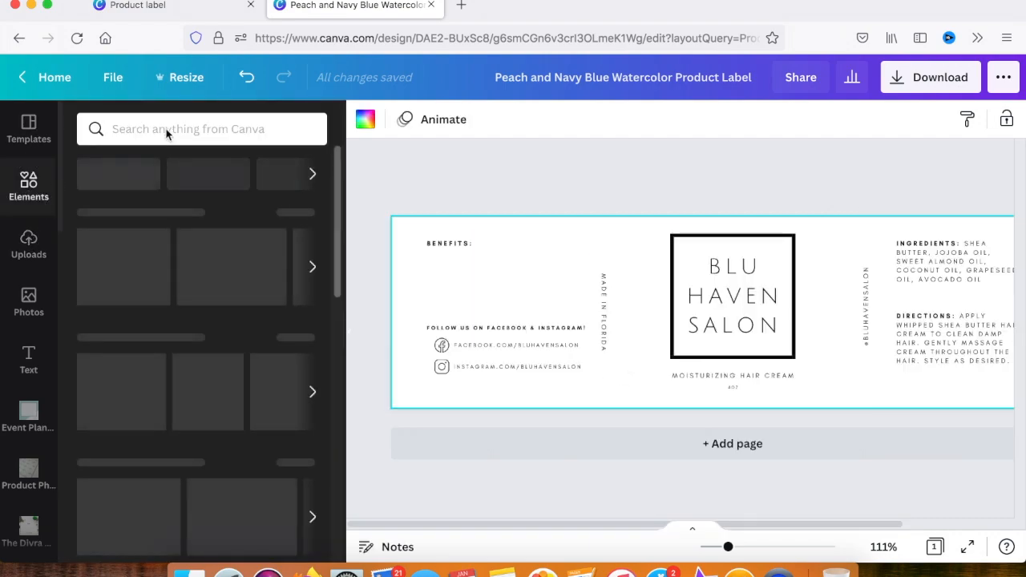
click(165, 129)
text(floral)
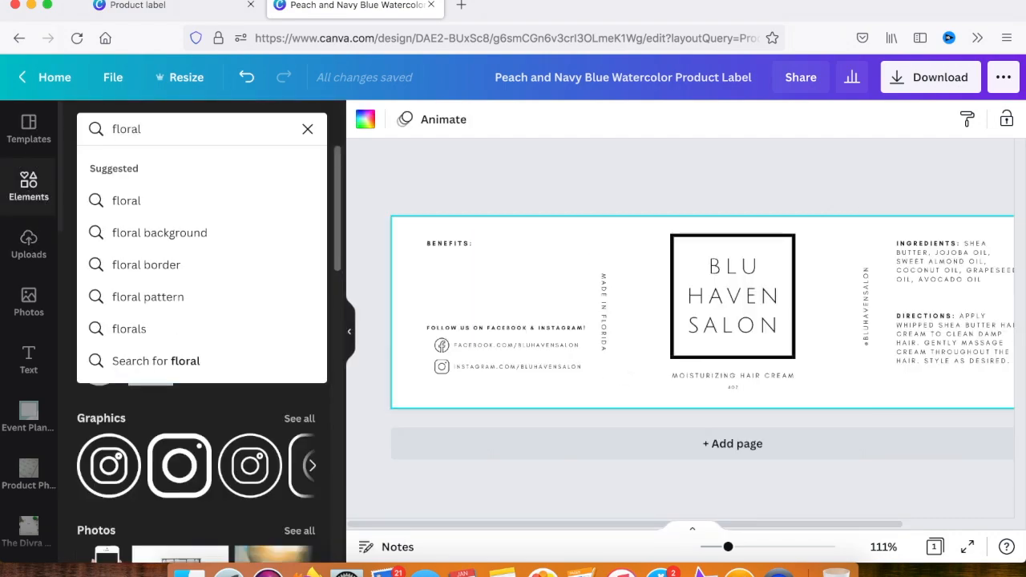
click(156, 295)
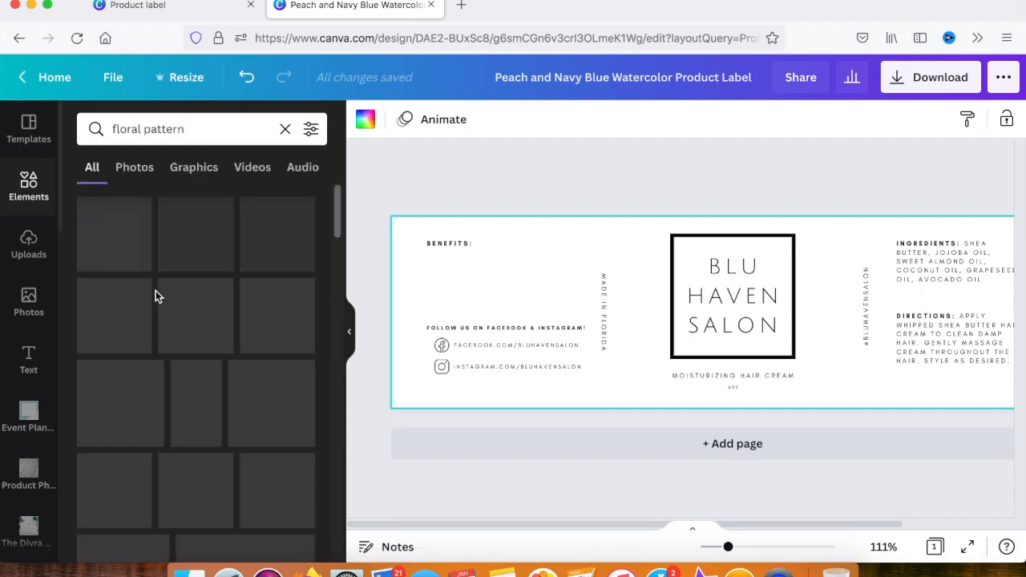
double_click(169, 129)
text(border)
key(Return)
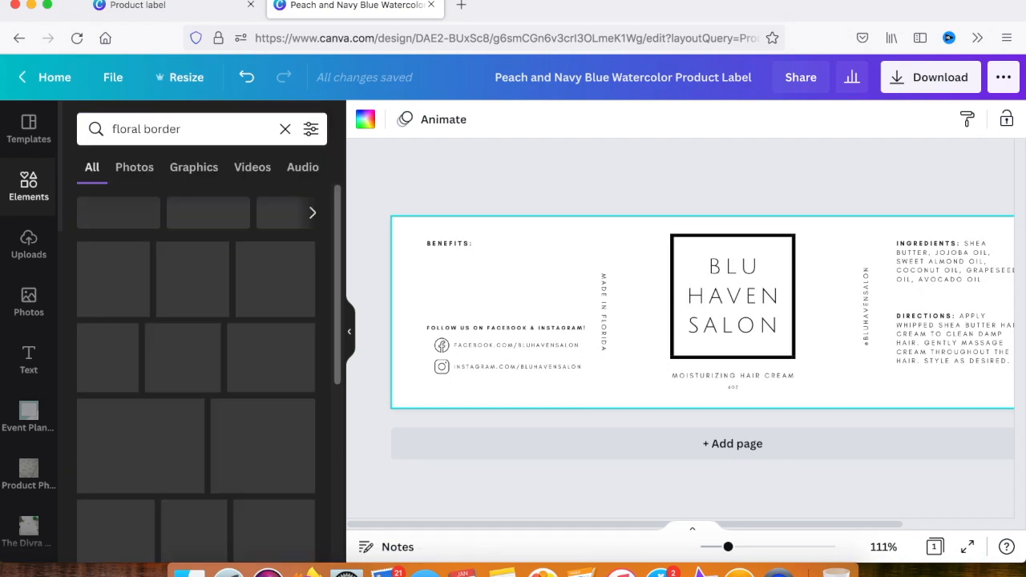
scroll(137, 289, down, 10)
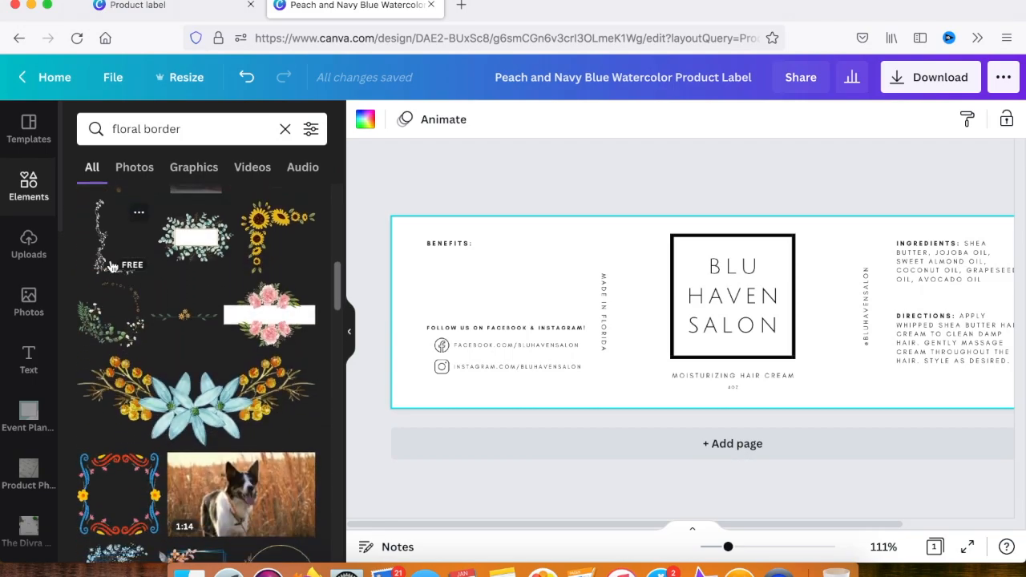
Add the black vine corner border, rotate and shrink it, and fit it into the upper-left corner of the BLU HAVEN SALON square
click(132, 283)
drag(714, 275, 688, 235)
mouse_move(698, 341)
mouse_down()
mouse_move(658, 349)
mouse_move(791, 348)
mouse_move(712, 350)
mouse_up()
drag(729, 387, 623, 301)
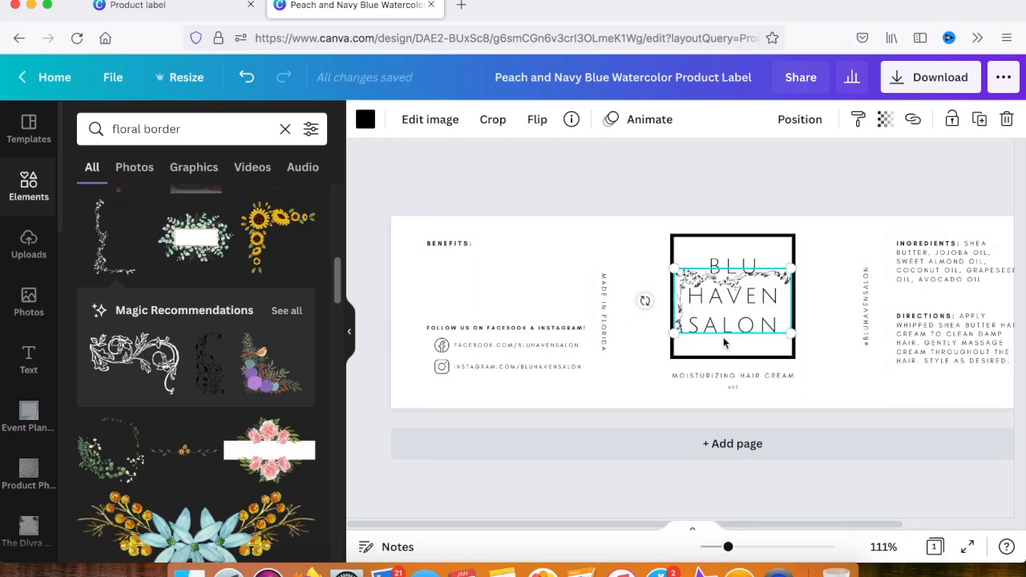
click(814, 319)
drag(778, 282, 773, 247)
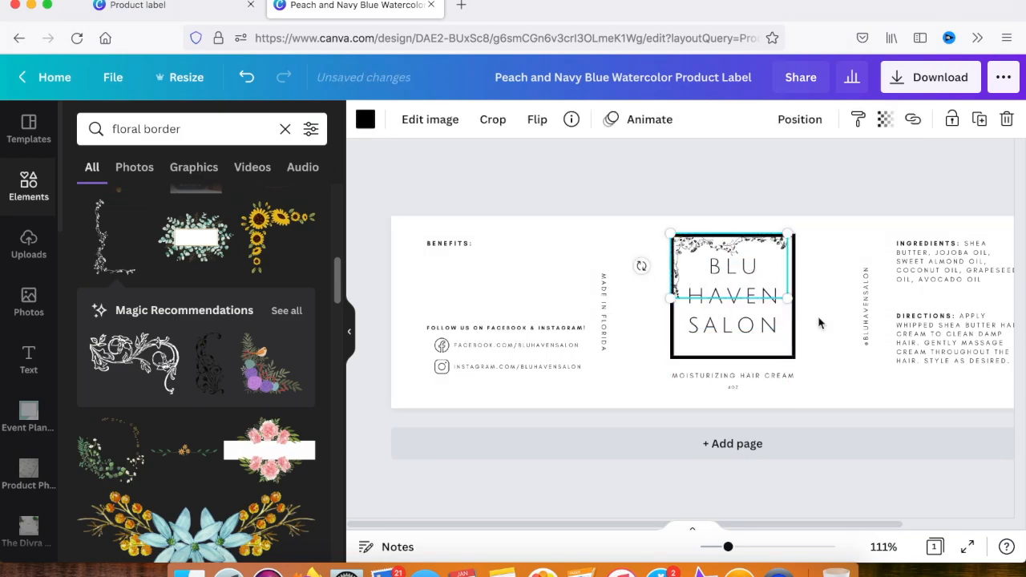
click(818, 321)
Duplicate the vine corner, rotate the copy to face the opposite way and fit it into the square's lower-right corner
click(691, 251)
key(super+v)
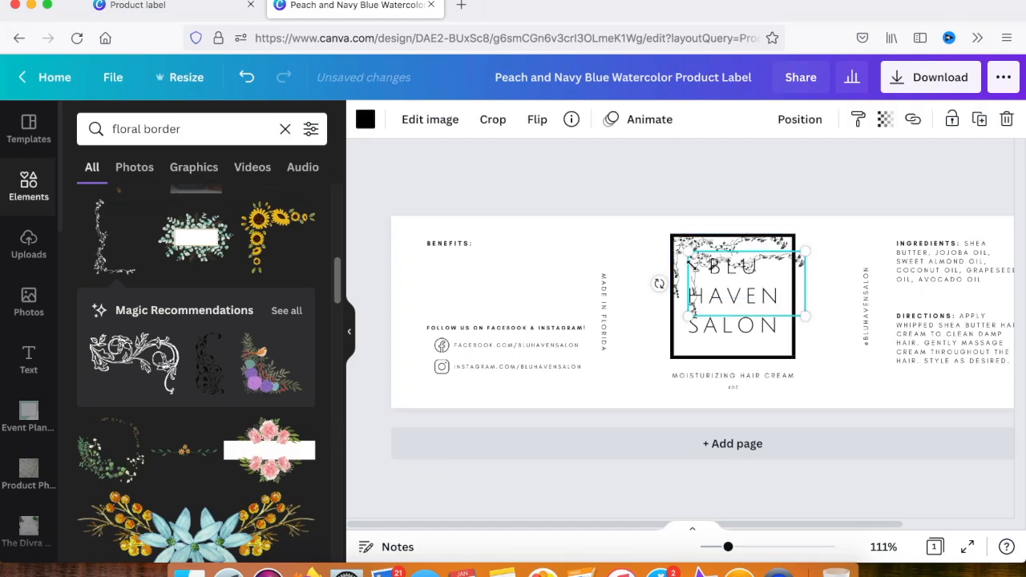
drag(663, 286, 791, 338)
click(803, 297)
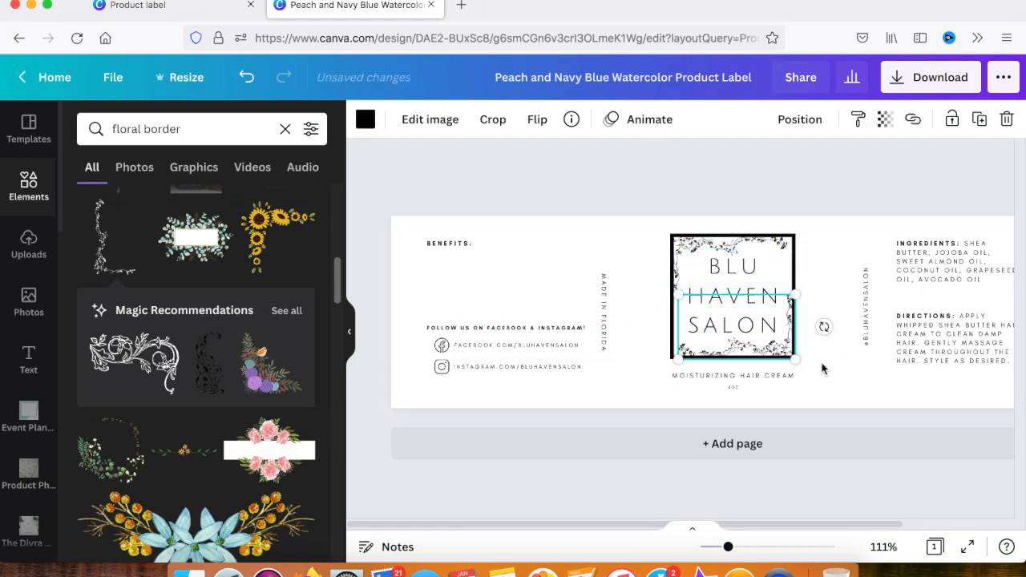
click(822, 369)
scroll(822, 368, right, 3)
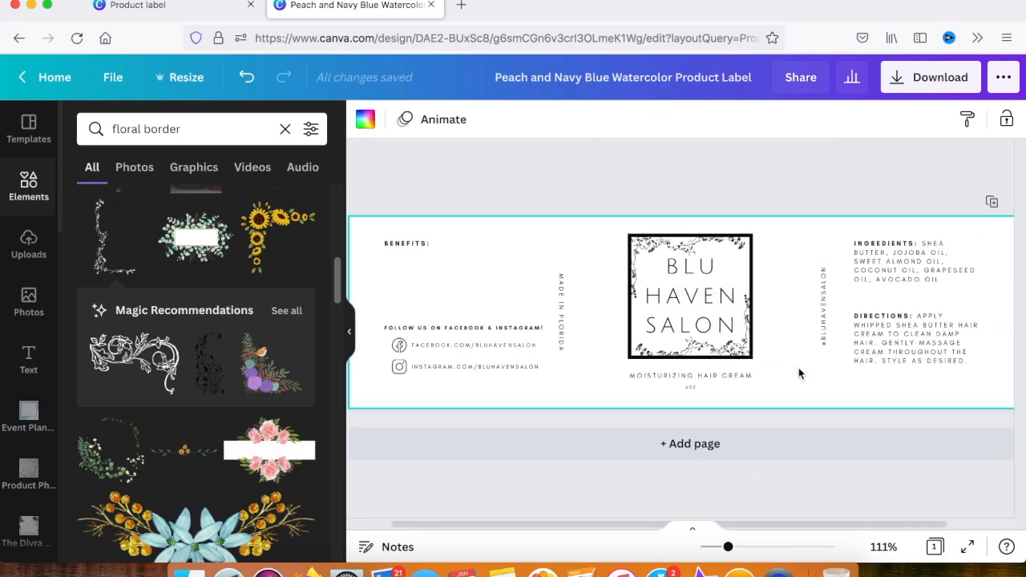
Examine the file types available for downloading the design and review the complete label layout
click(898, 76)
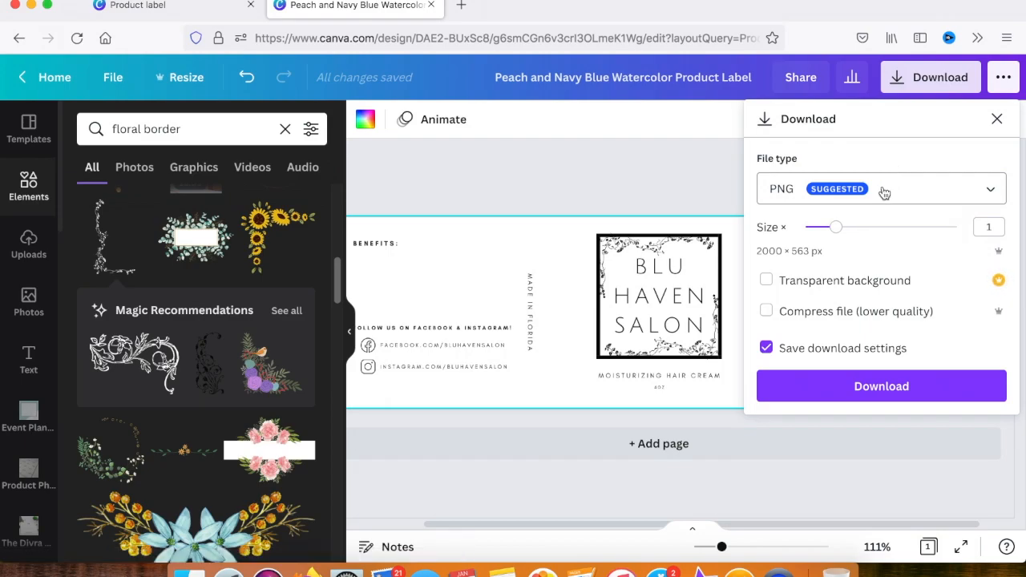
click(882, 191)
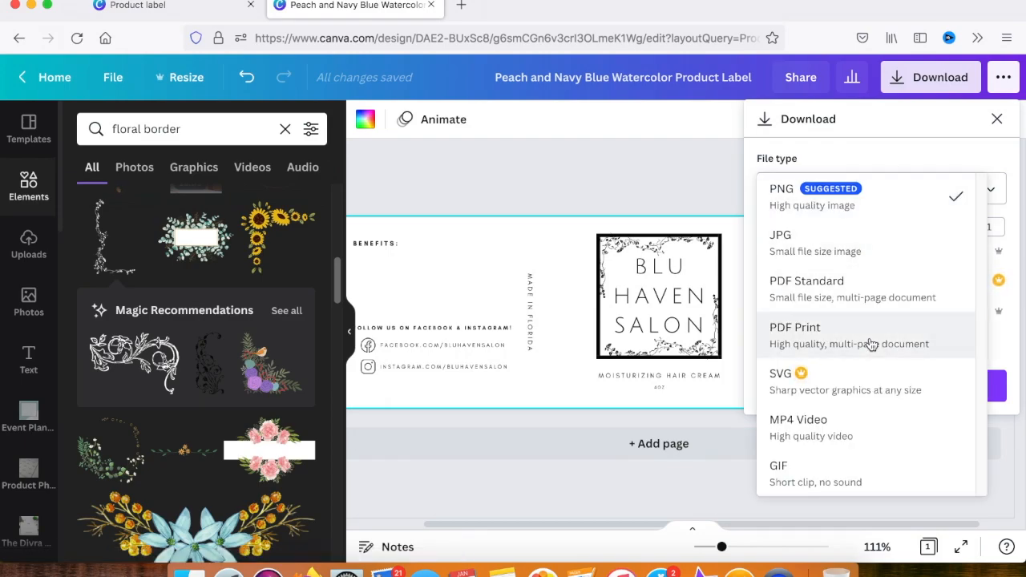
click(688, 181)
click(688, 181)
scroll(807, 162, left, 1)
scroll(808, 162, right, 1)
scroll(807, 167, right, 1)
scroll(808, 167, left, 1)
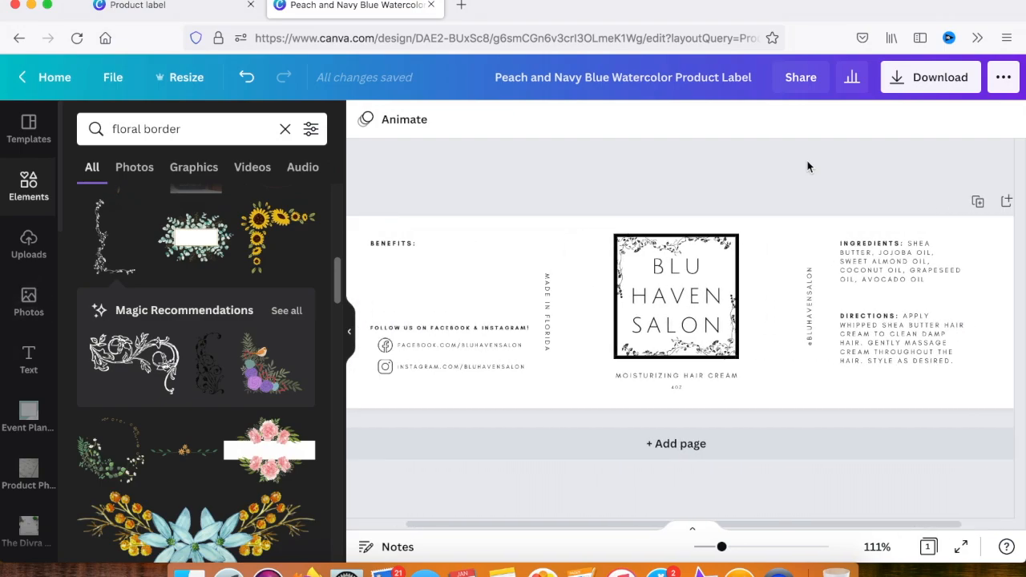
click(349, 331)
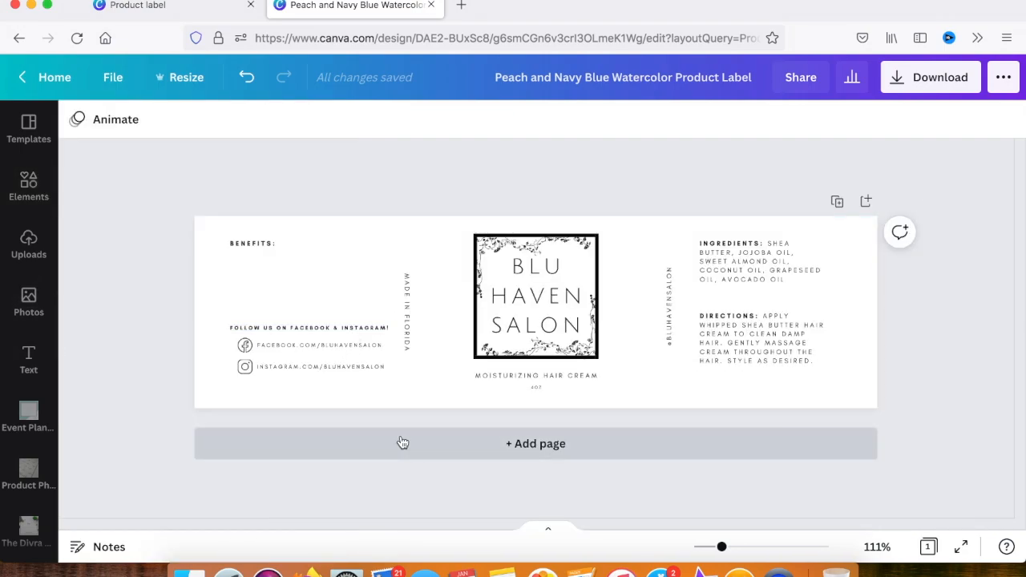